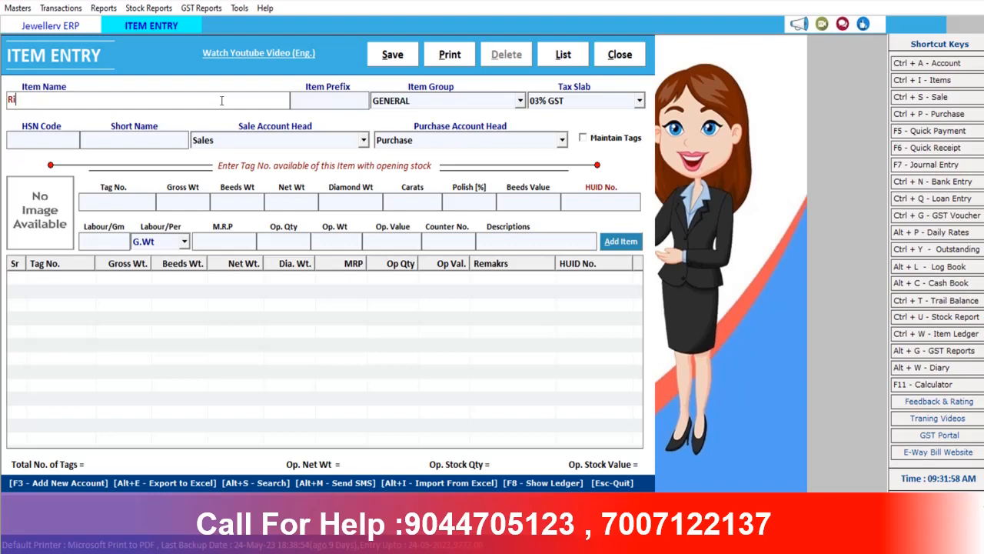
# Name the item Ring 22 with tag prefix tanishq and the GOLD item group
pyautogui.write('ng 22')
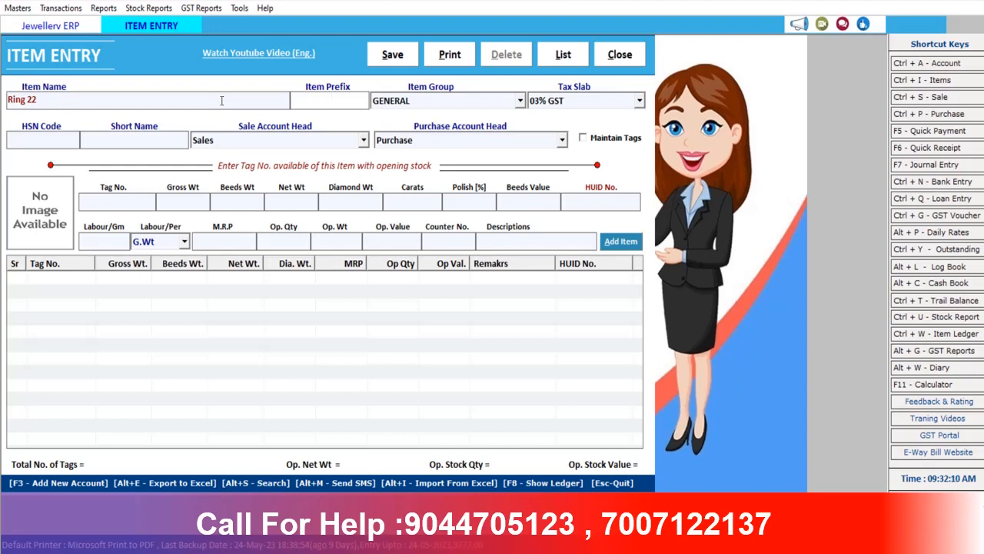
pyautogui.write('tanishq')
pyautogui.press('Return')
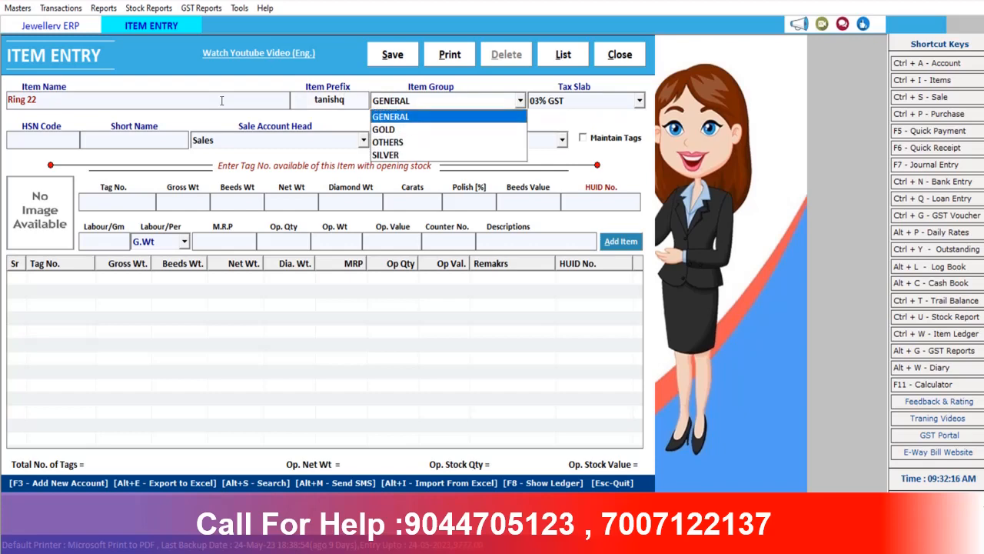
pyautogui.press('Down')
pyautogui.press('Return')
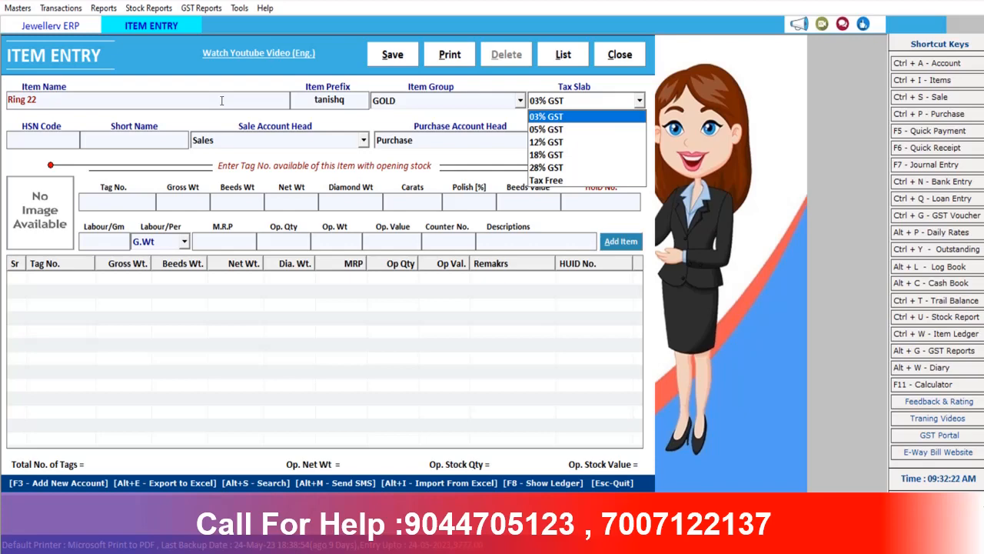
# Keep 03% GST, enter HSN code 4567, and turn on tag maintenance
pyautogui.press('Return')
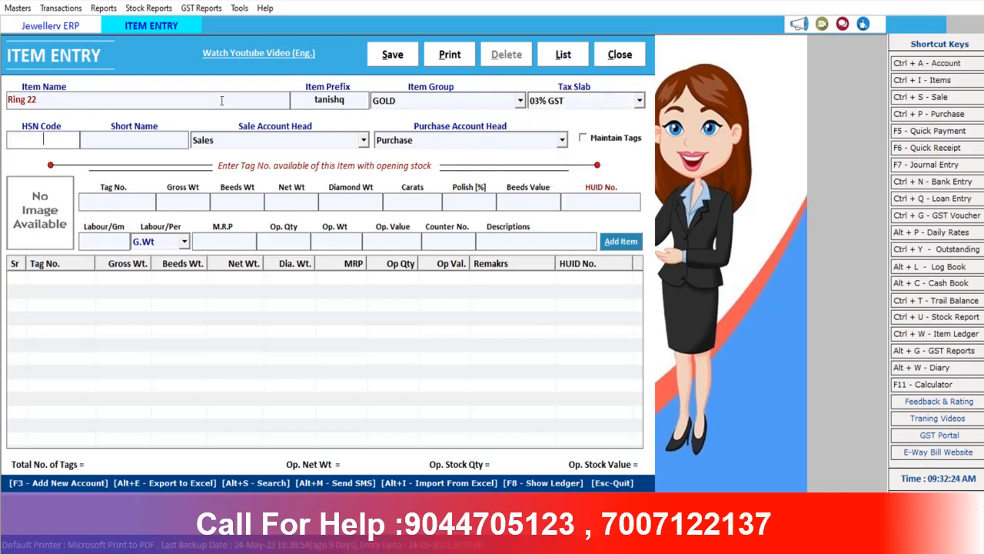
pyautogui.write('4567')
pyautogui.press('Return')
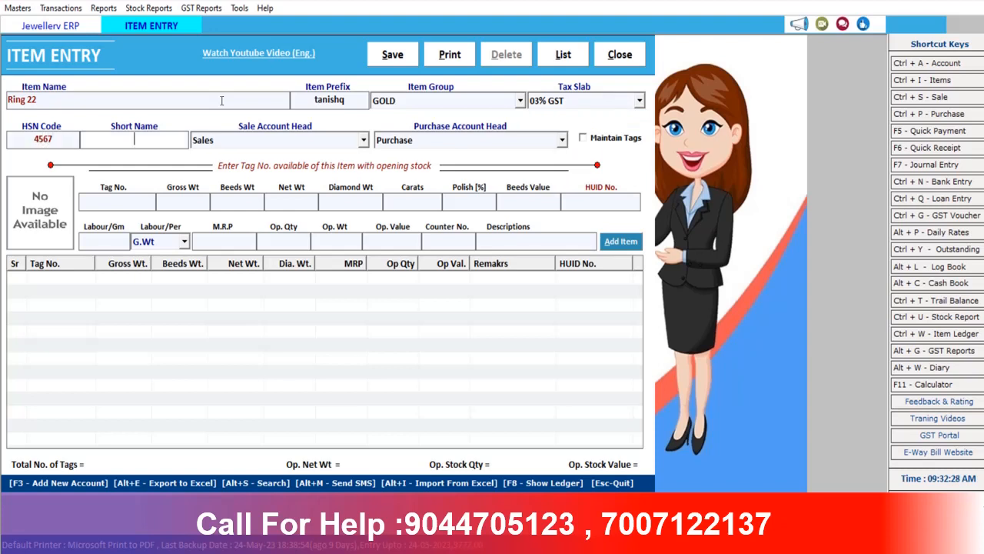
pyautogui.press('Return')
pyautogui.press('Return')
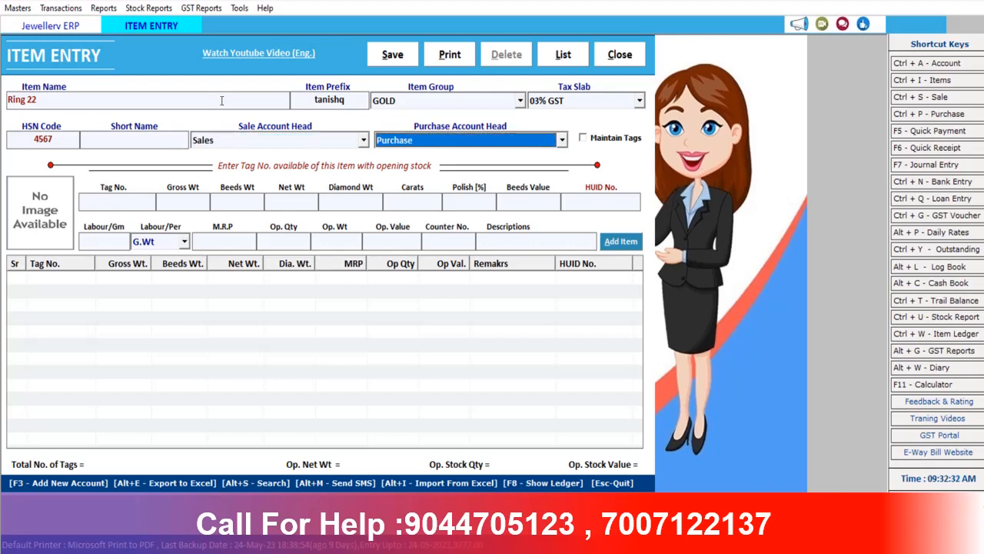
pyautogui.press('Return')
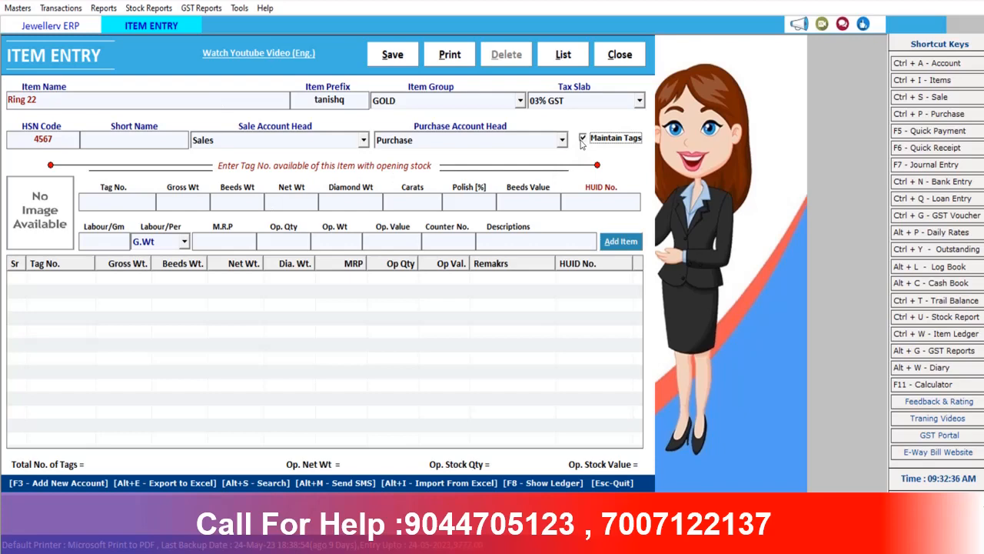
pyautogui.press('Return')
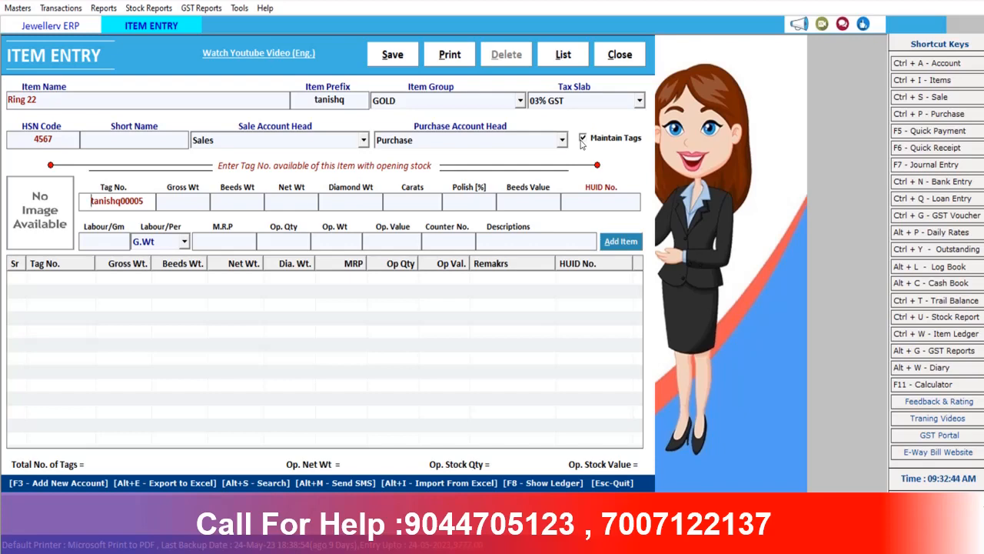
# Give tag tanishq00005 a gross weight of 2.4, beads weight of 0.4 and 22 carats
pyautogui.press('Return')
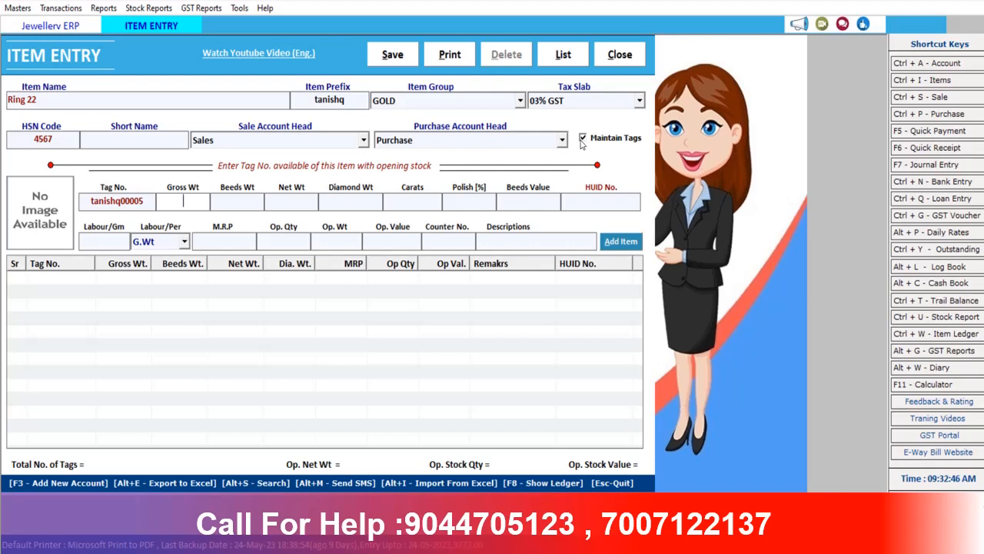
pyautogui.write('2.')
pyautogui.write('0')
pyautogui.press('BackSpace')
pyautogui.press('BackSpace')
pyautogui.write('.4')
pyautogui.press('Return')
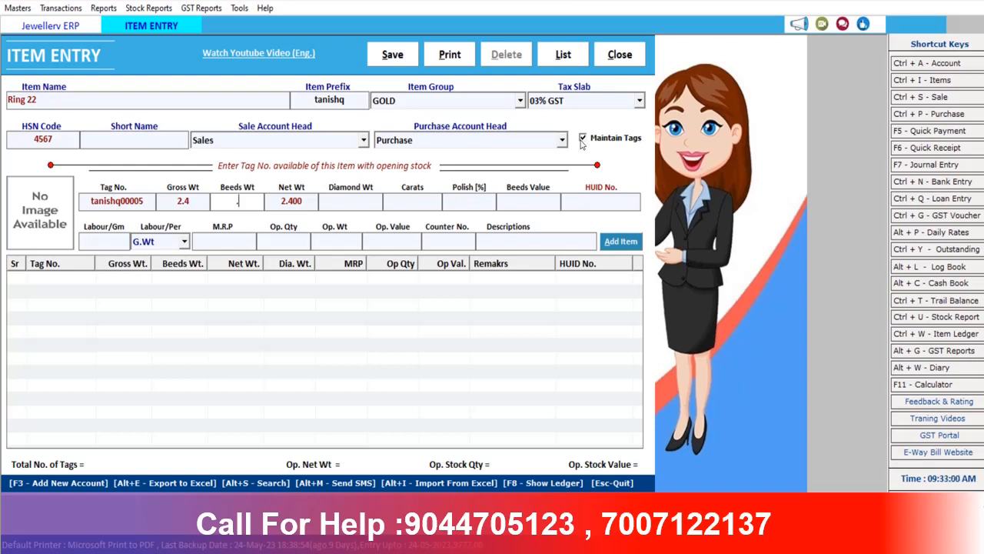
pyautogui.write('.4')
pyautogui.press('Return')
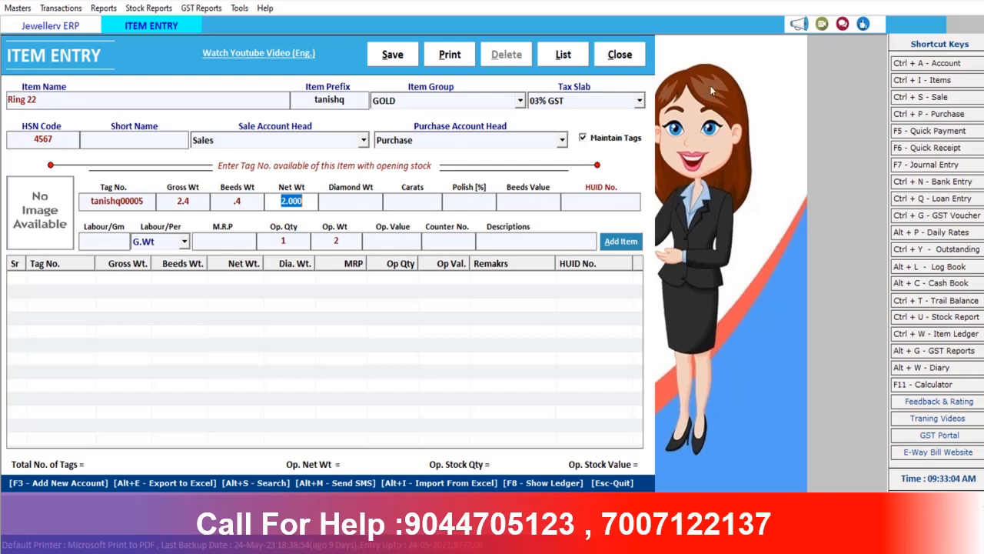
pyautogui.press('Return')
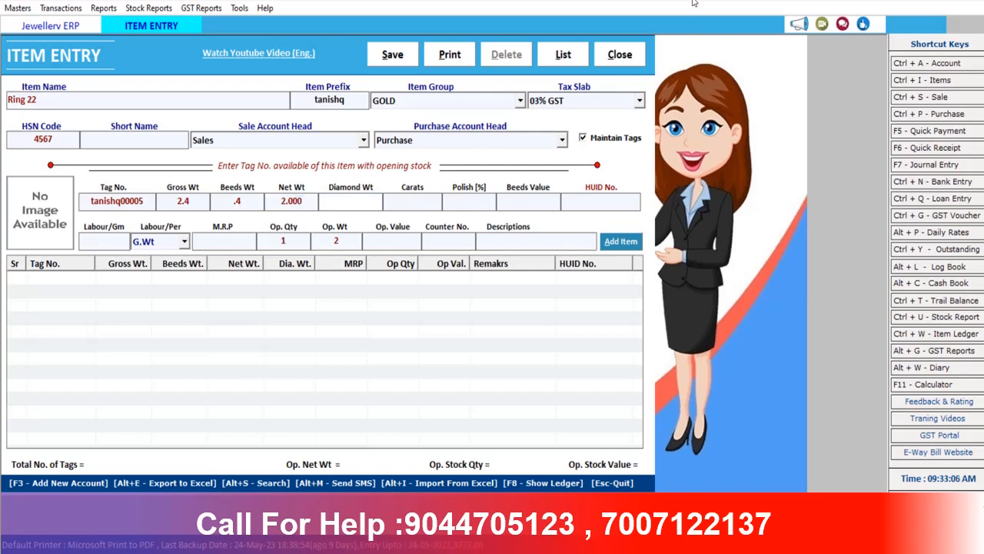
pyautogui.press('Return')
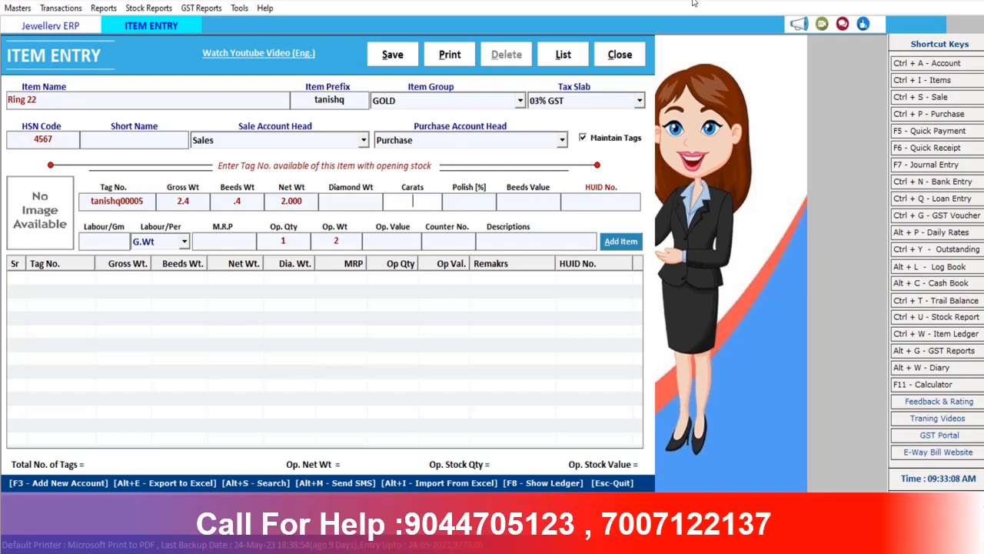
pyautogui.write('22')
pyautogui.press('Return')
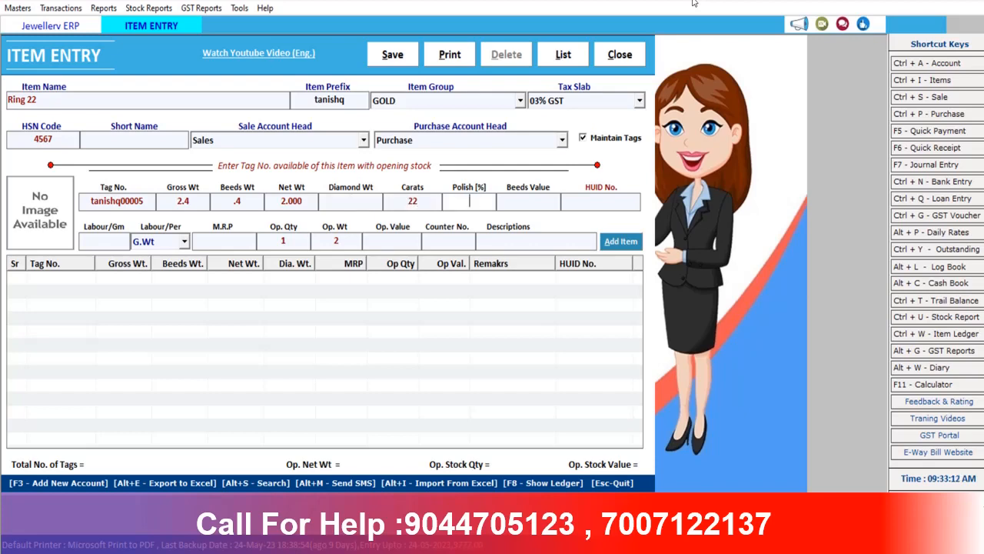
pyautogui.press('Return')
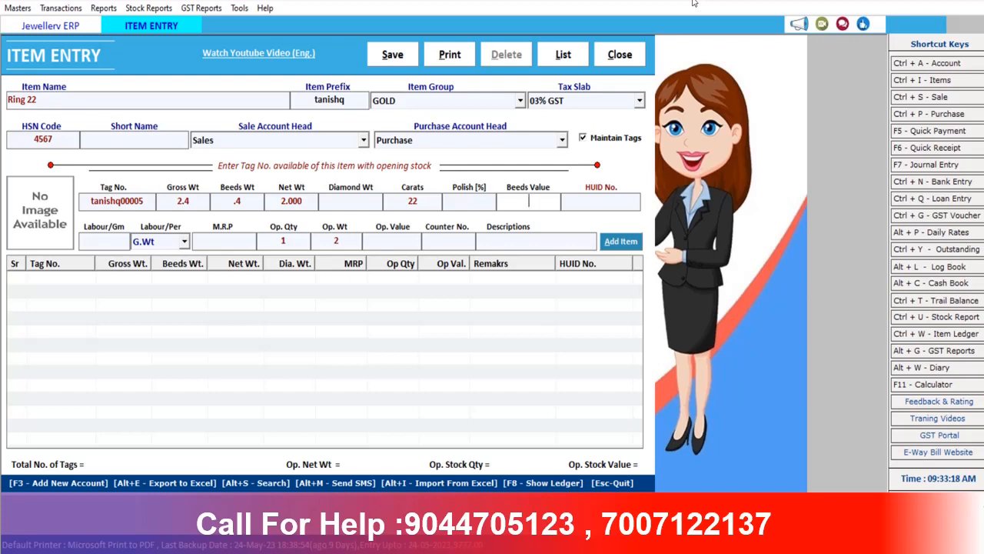
# Enter beads value 600, HUID 5678 and labour of 200 per gram
pyautogui.write('600')
pyautogui.press('Return')
pyautogui.write('5678')
pyautogui.press('Return')
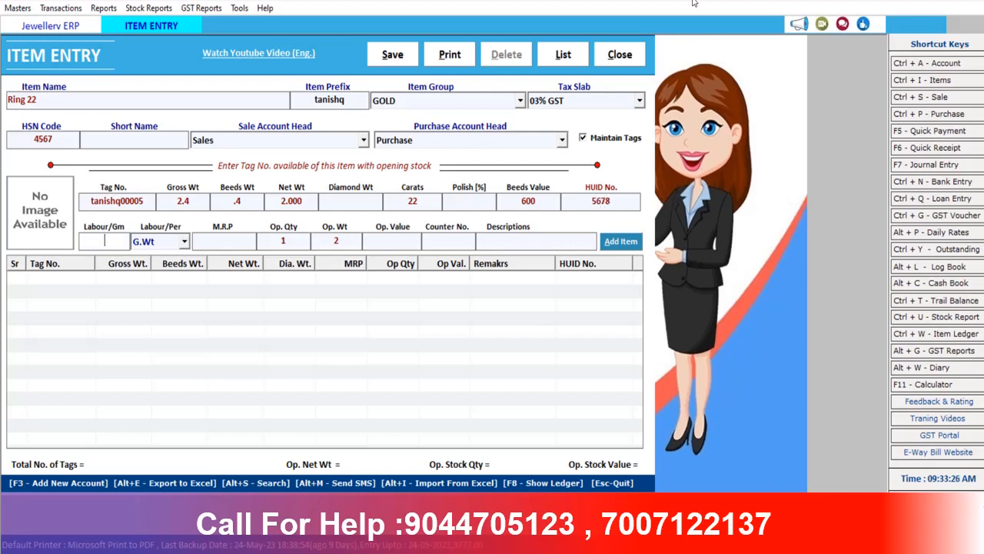
pyautogui.write('200')
pyautogui.press('Return')
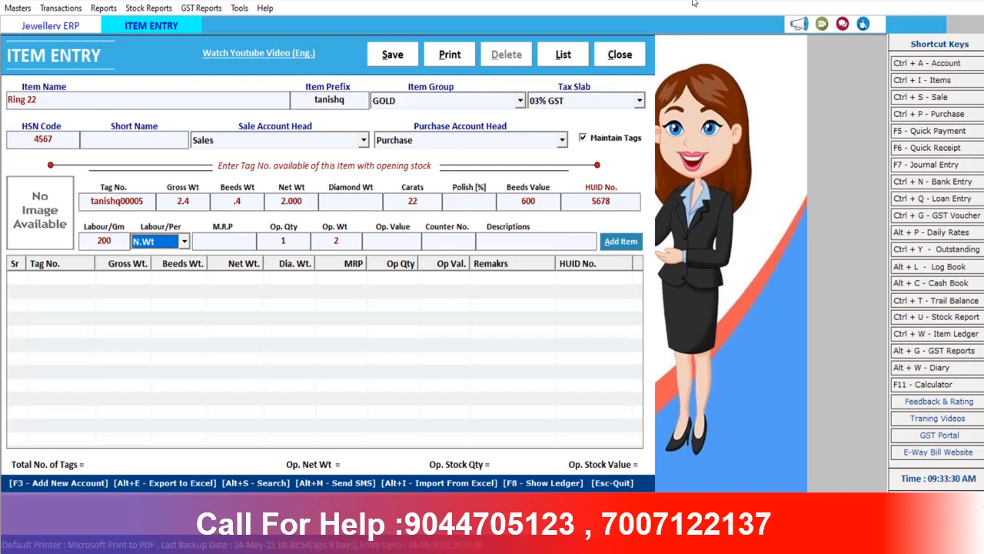
# Charge labour per piece, set counter number 2, and add the tag row to the grid
pyautogui.press('Down')
pyautogui.press('Up')
pyautogui.click(185, 242)
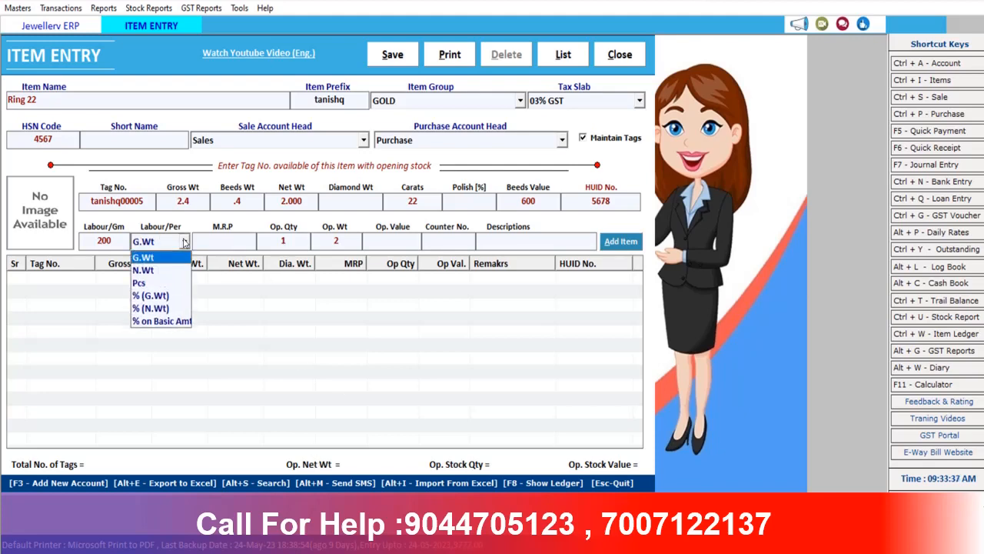
pyautogui.click(161, 289)
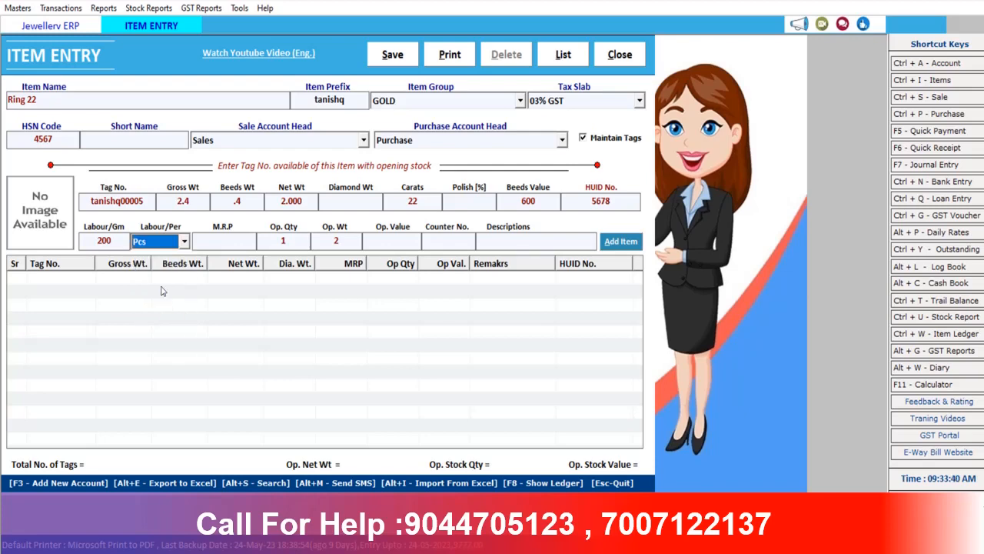
pyautogui.press('Tab')
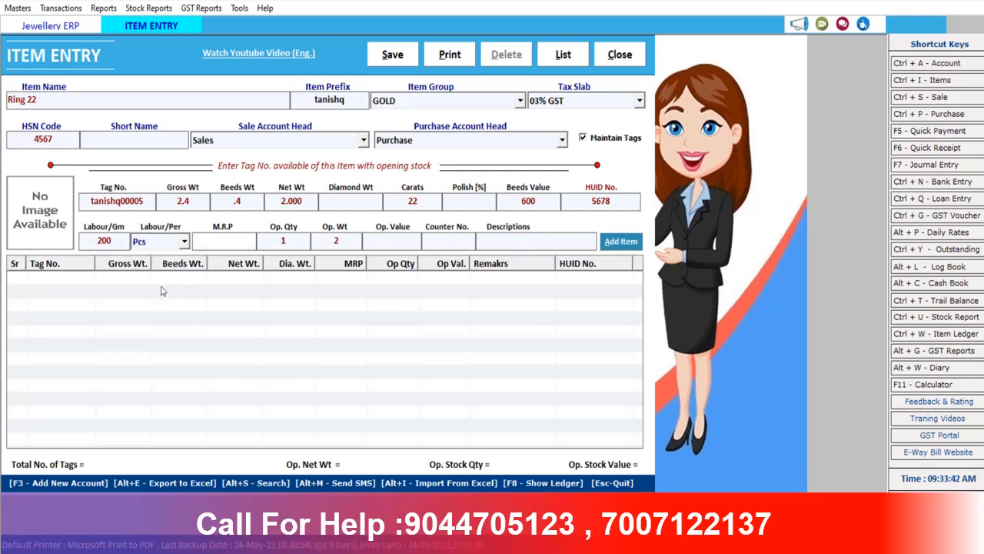
pyautogui.press('Tab')
pyautogui.press('Tab')
pyautogui.press('Tab')
pyautogui.press('Tab')
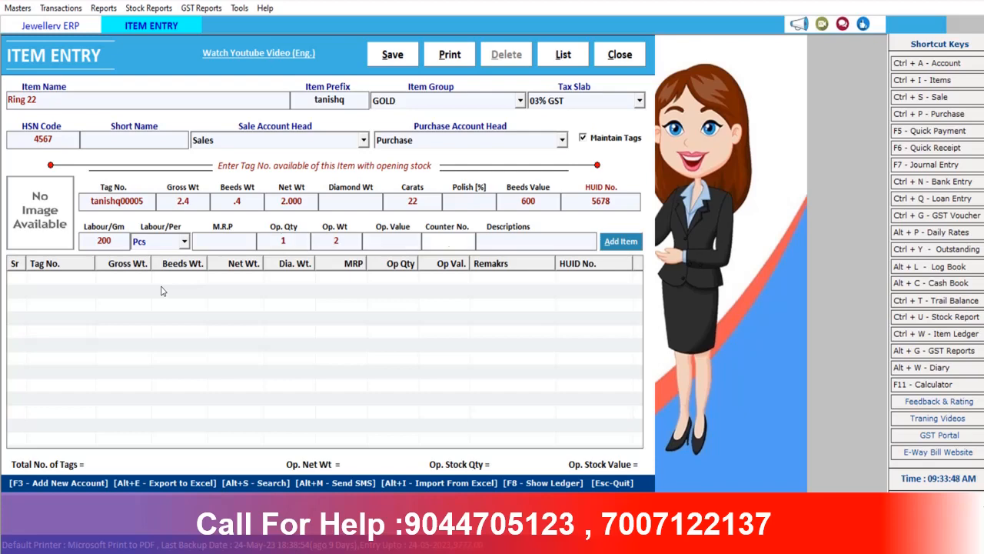
pyautogui.write('2')
pyautogui.press('Tab')
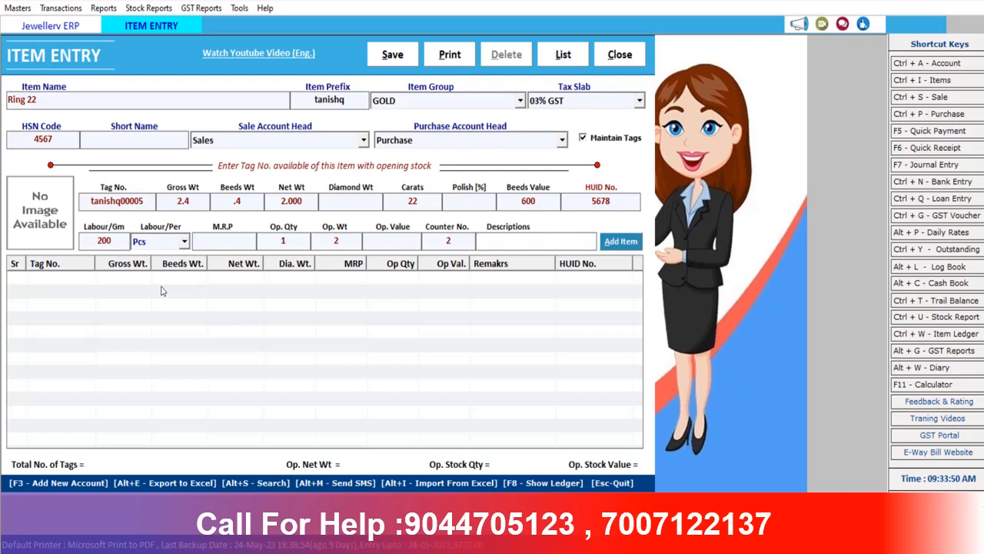
pyautogui.press('Return')
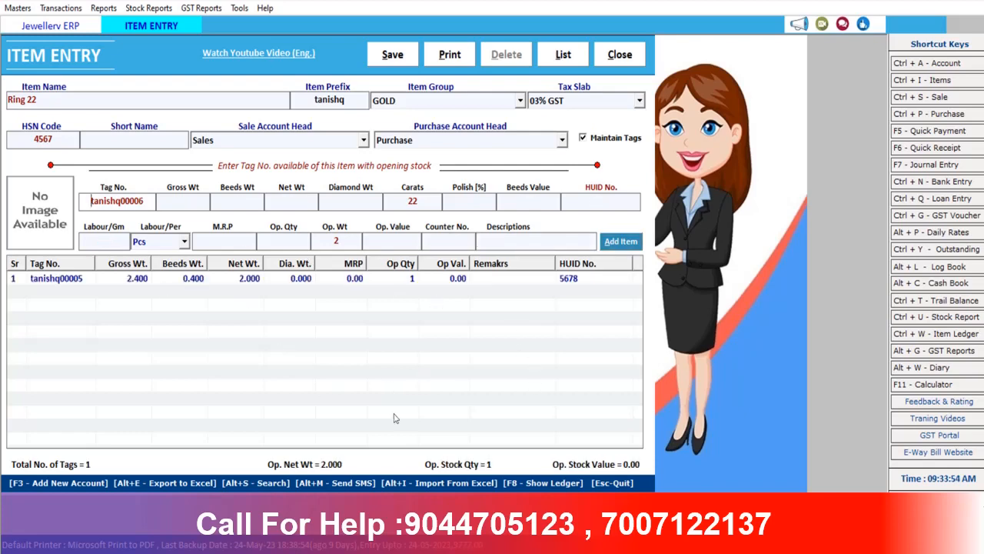
# Save Ring 22, then reopen it for editing from the item list
pyautogui.click(391, 54)
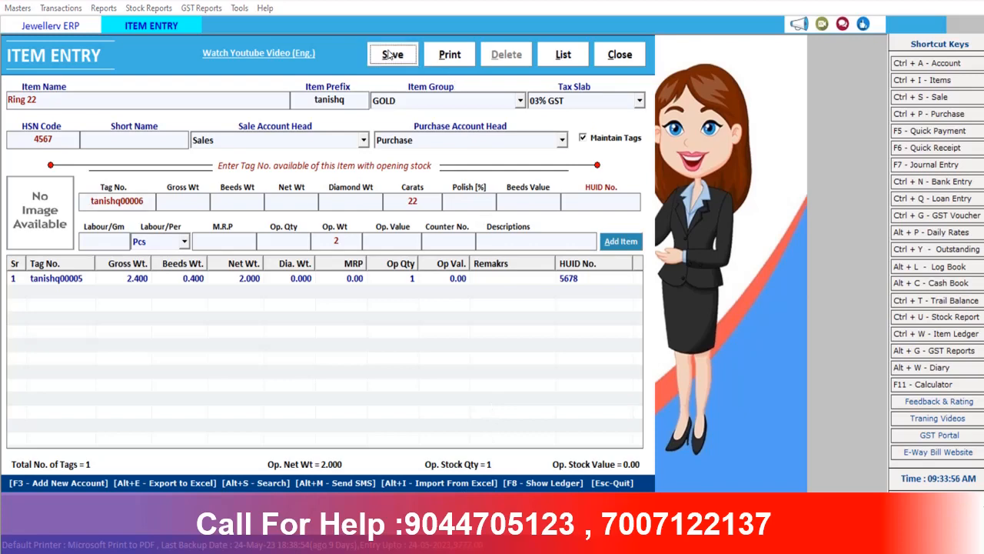
pyautogui.click(551, 327)
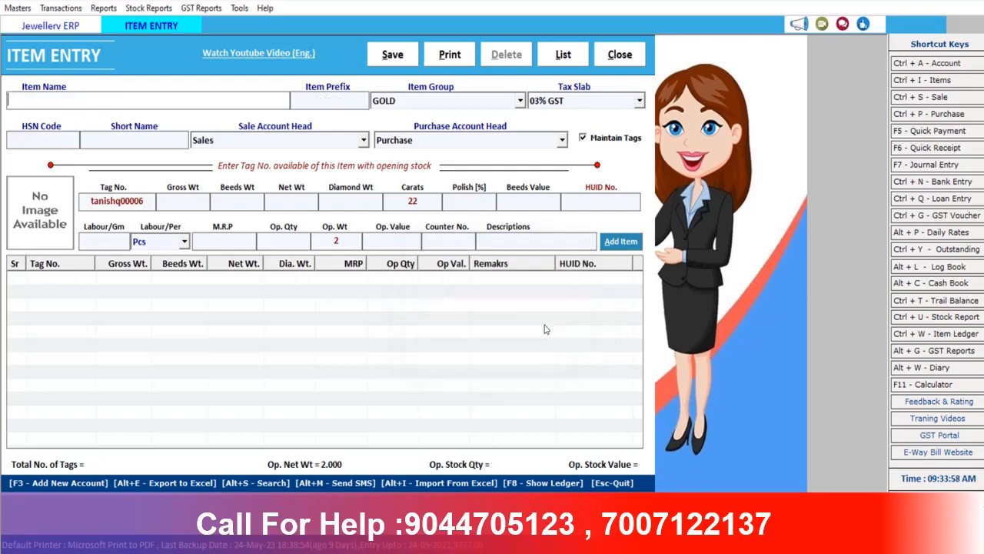
pyautogui.click(572, 58)
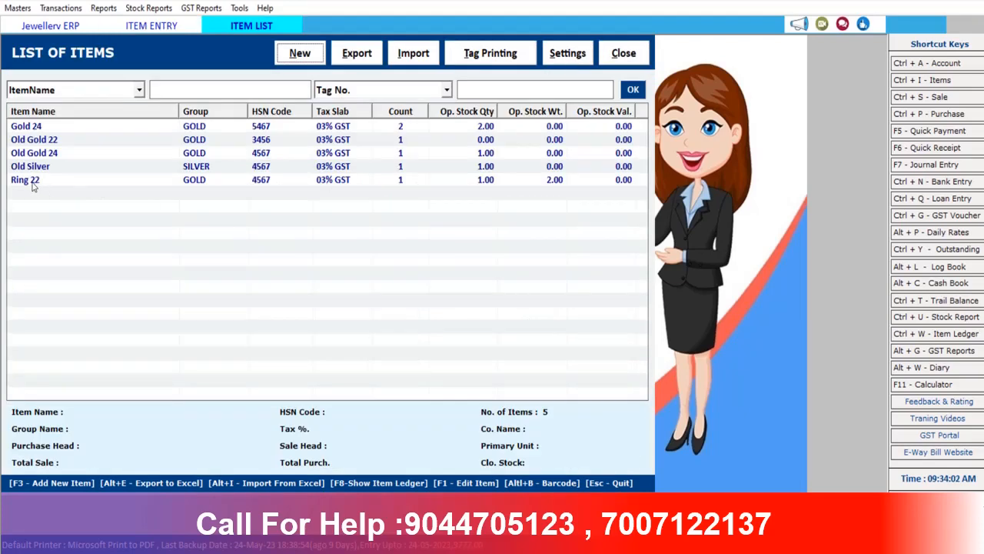
pyautogui.doubleClick(34, 181)
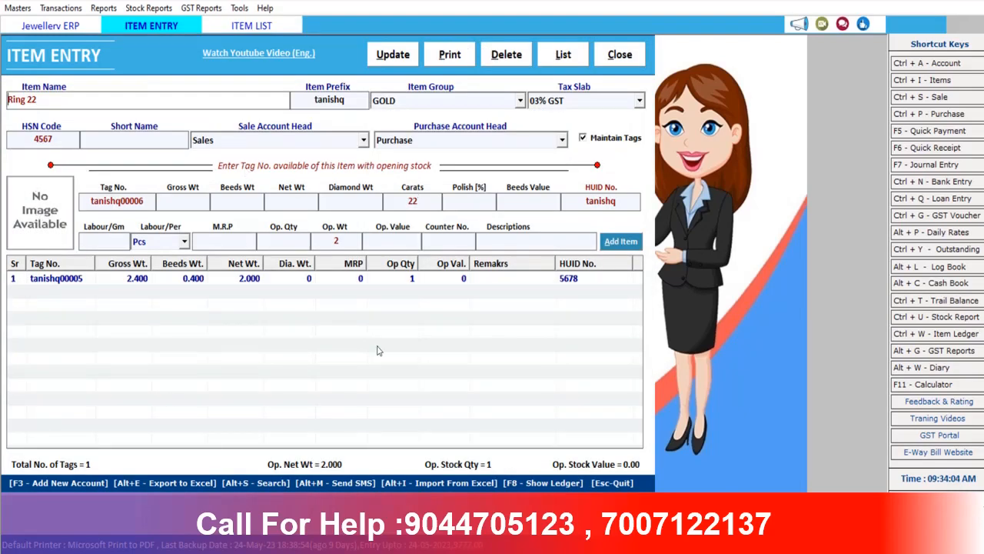
# Attach the barcode thumbnail from Pictures as Ring 22's image and save the item
pyautogui.click(29, 215)
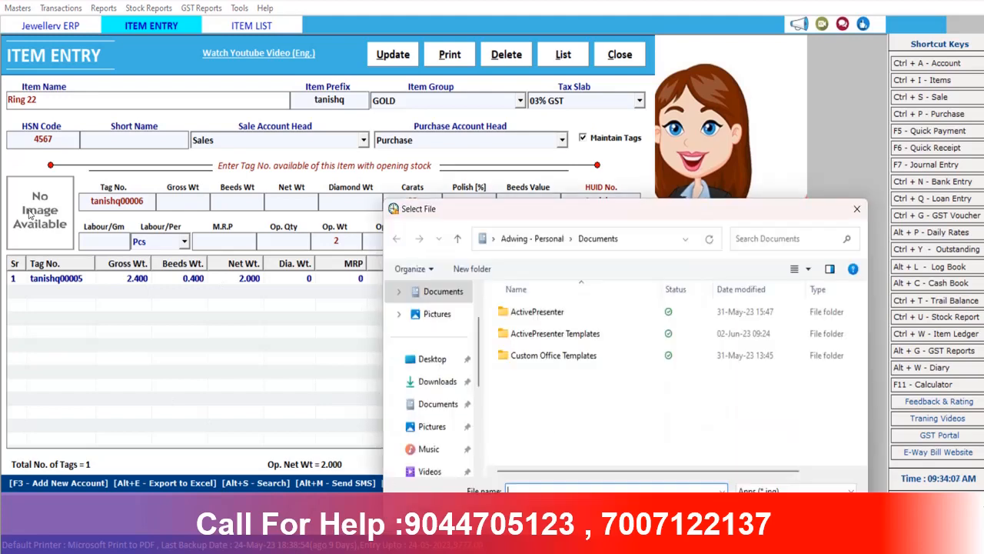
pyautogui.click(434, 426)
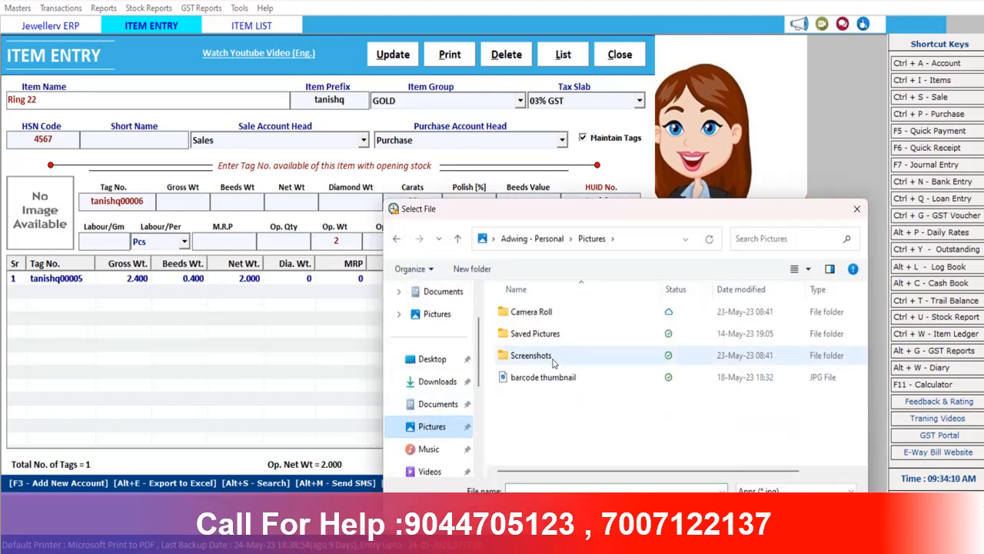
pyautogui.doubleClick(543, 334)
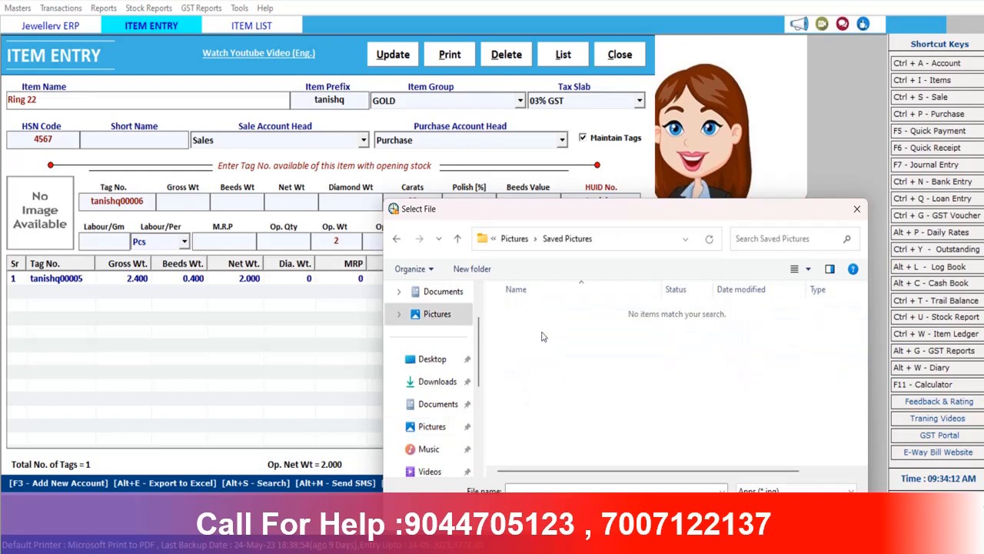
pyautogui.click(435, 434)
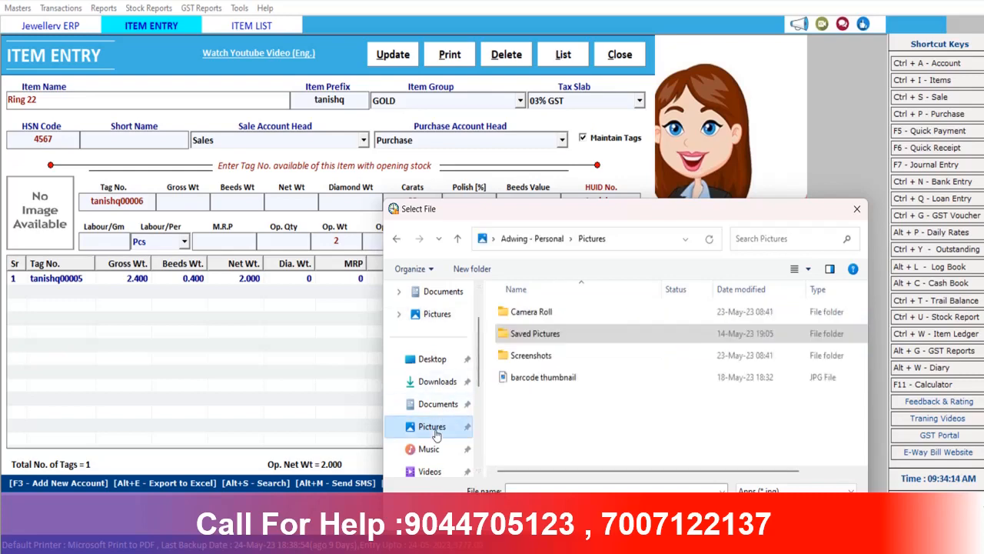
pyautogui.doubleClick(543, 376)
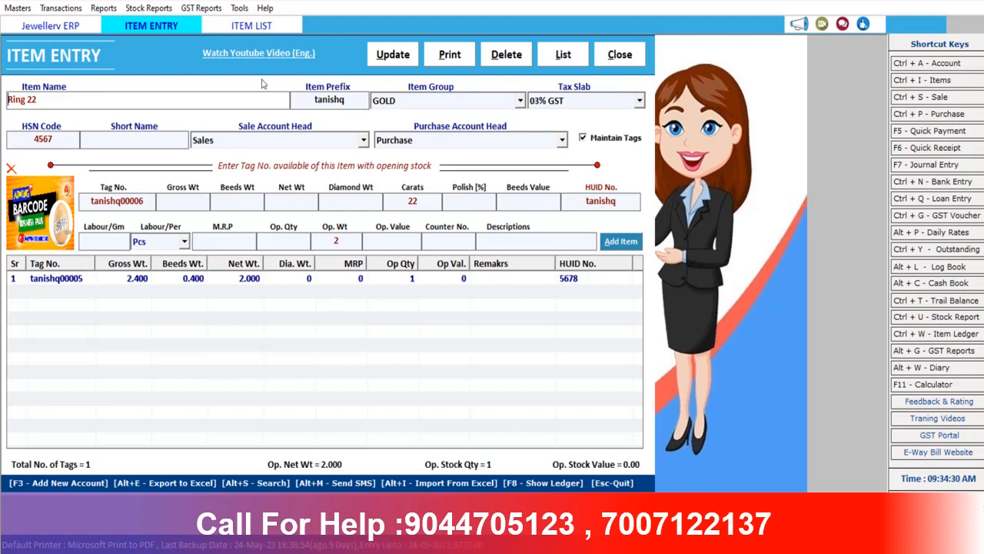
pyautogui.click(396, 61)
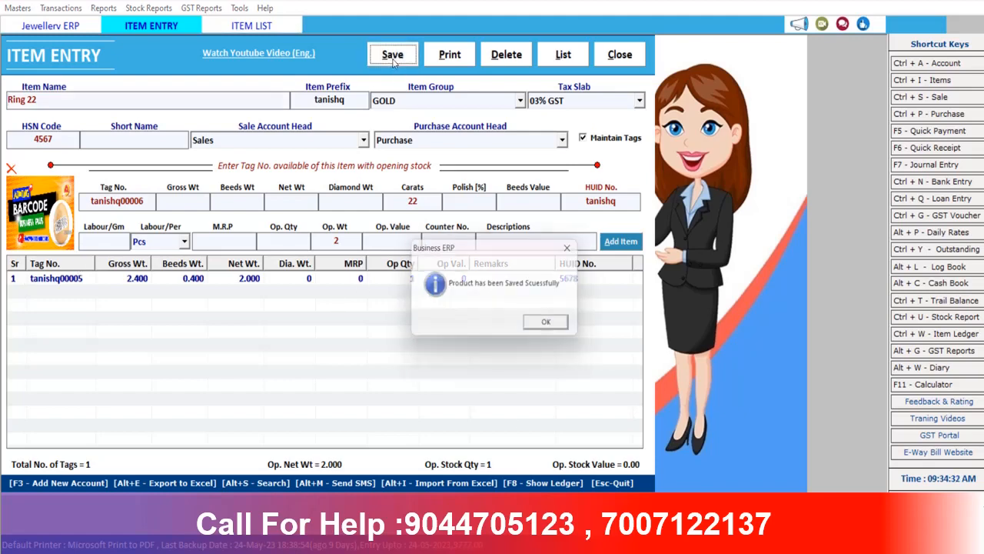
# Close the item entry form and open Tag Printing, first listing purchased items
pyautogui.click(559, 326)
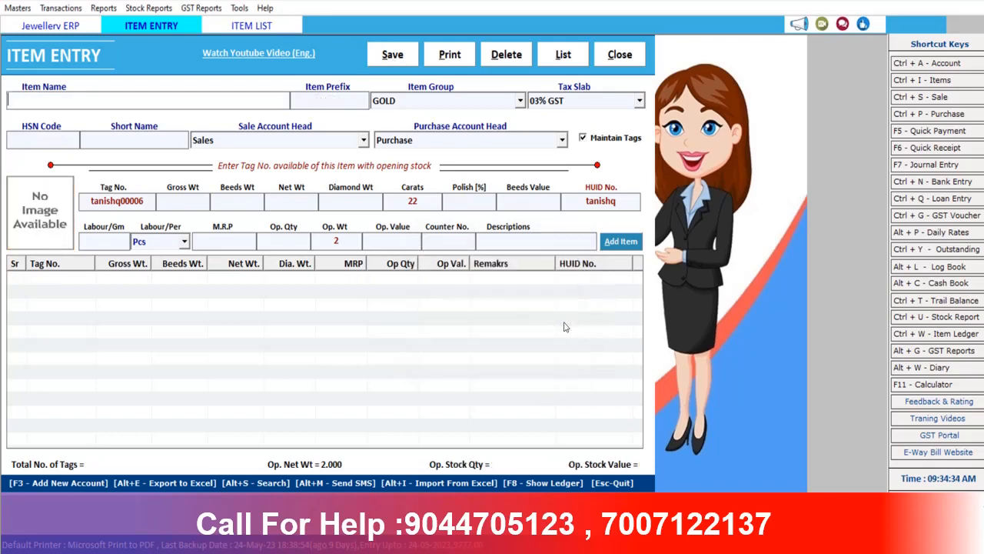
pyautogui.click(623, 60)
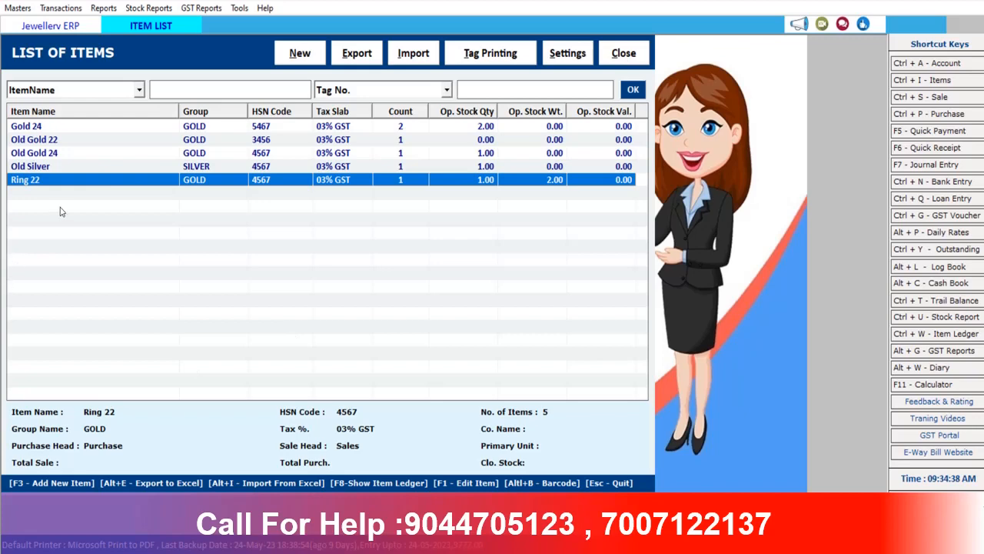
pyautogui.click(487, 55)
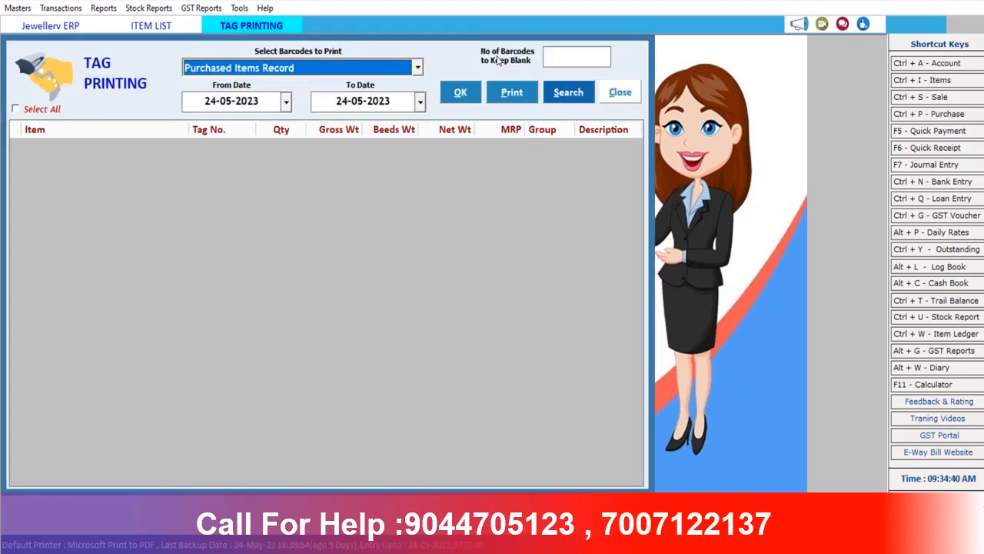
pyautogui.click(298, 68)
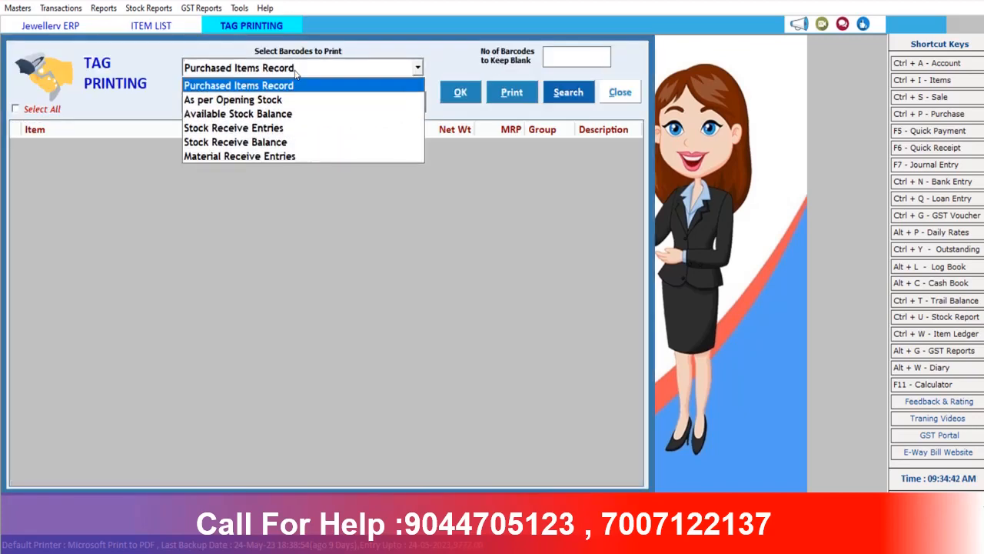
pyautogui.click(296, 71)
pyautogui.click(460, 93)
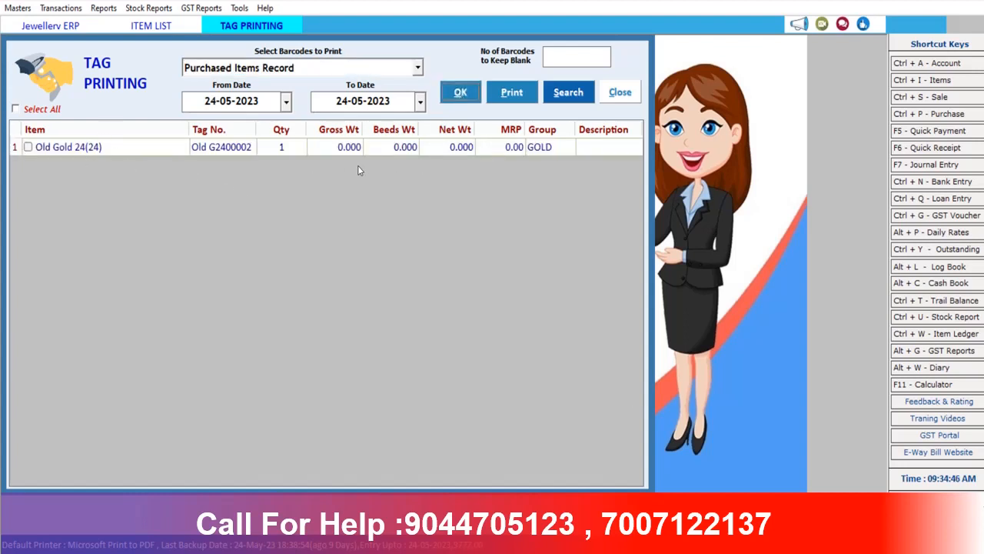
# Load opening-stock items, tick Ring 22 with tag quantity 4, and bring up print options
pyautogui.click(418, 69)
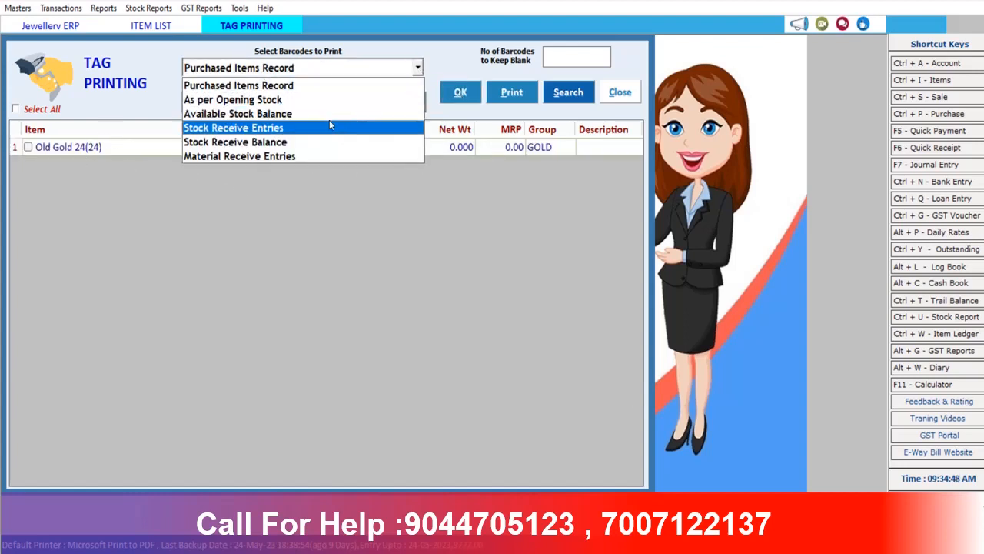
pyautogui.click(300, 103)
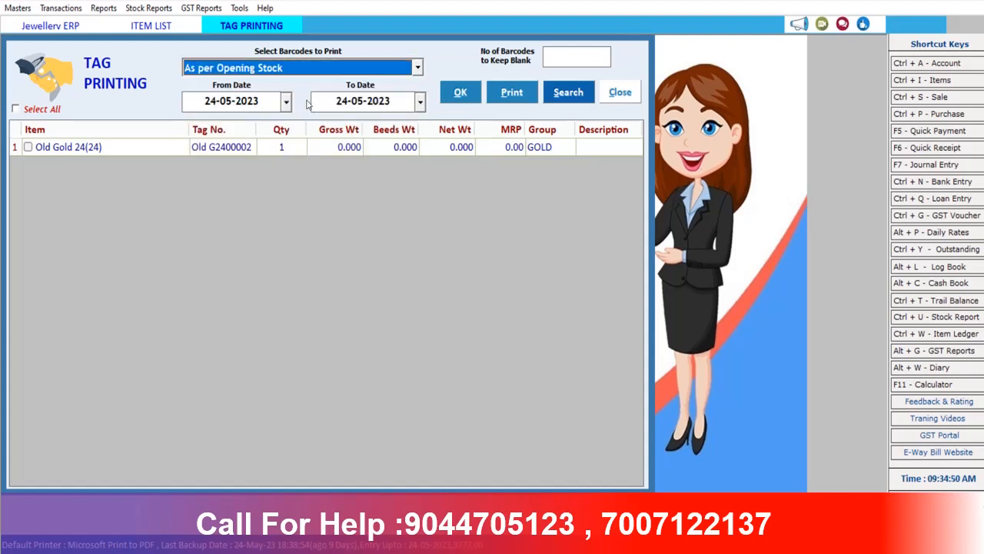
pyautogui.click(462, 97)
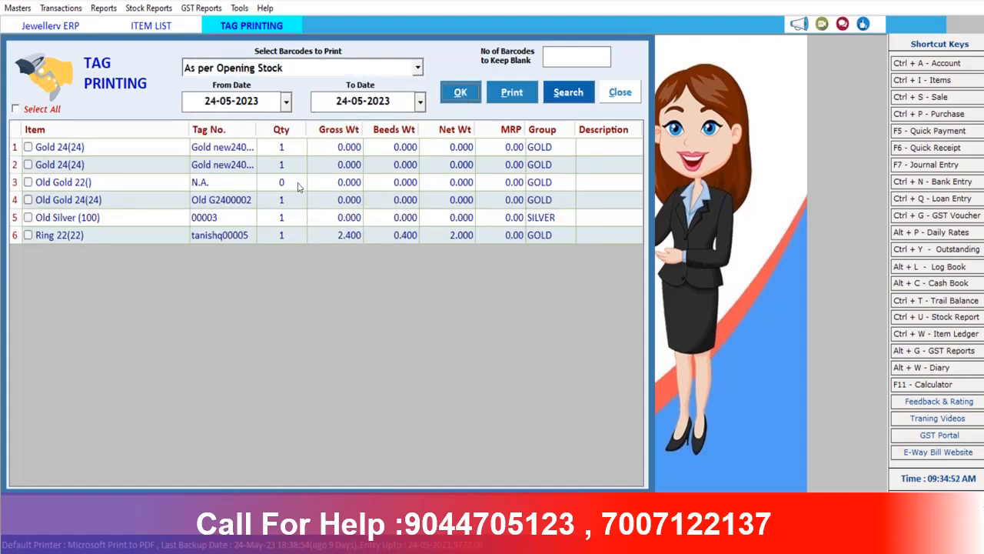
pyautogui.click(28, 235)
pyautogui.click(290, 237)
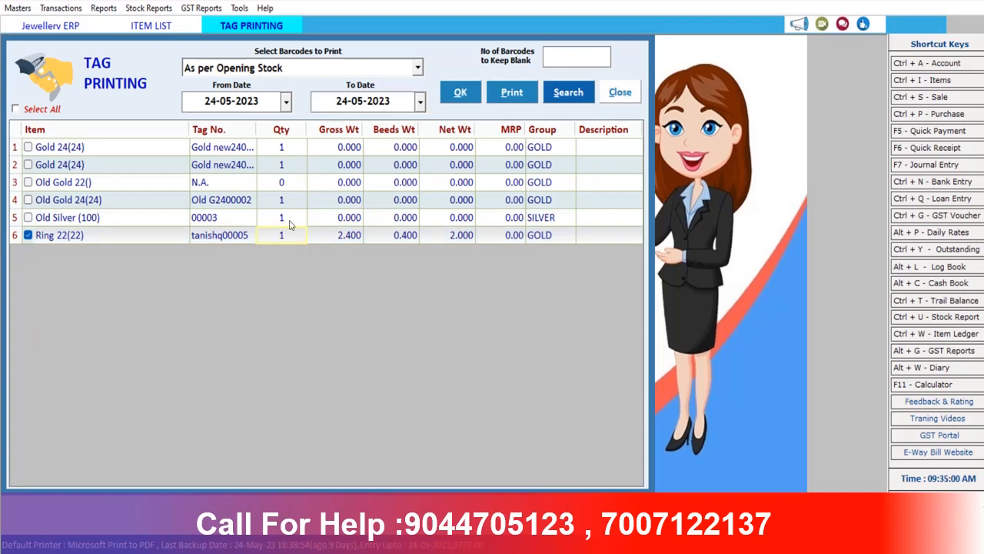
pyautogui.write('4')
pyautogui.click(520, 94)
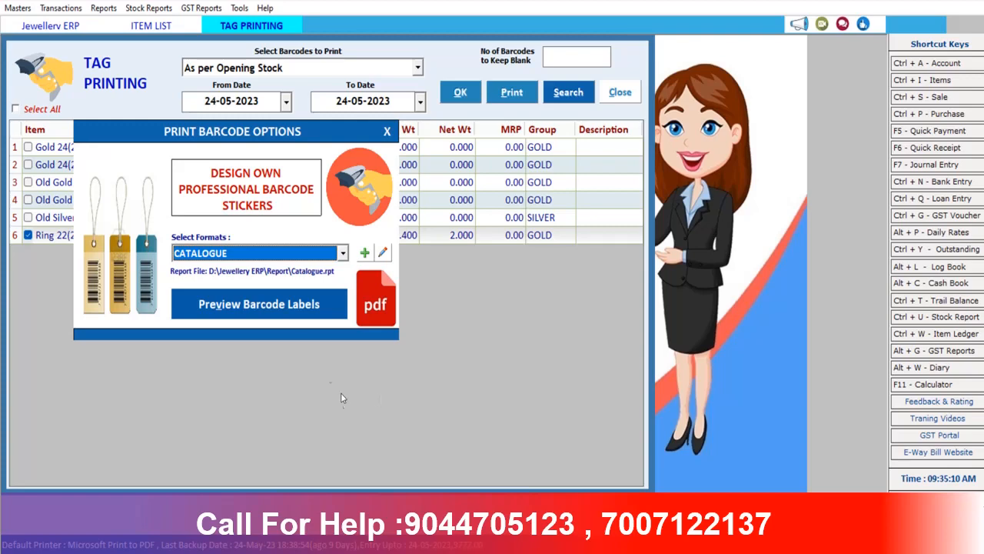
# Preview the four Ring 22 labels in CATALOGUE format, then close the preview and options dialog
pyautogui.click(343, 254)
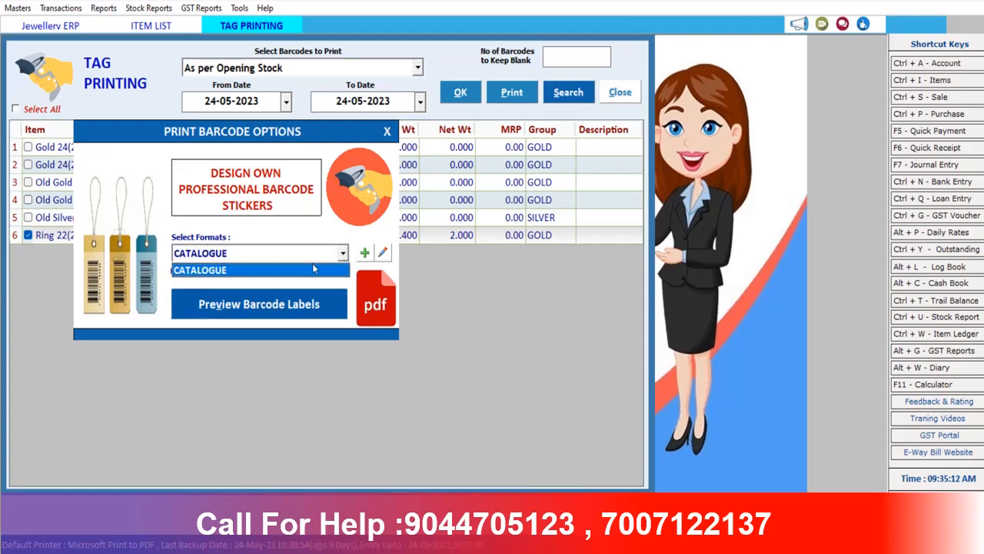
pyautogui.click(274, 265)
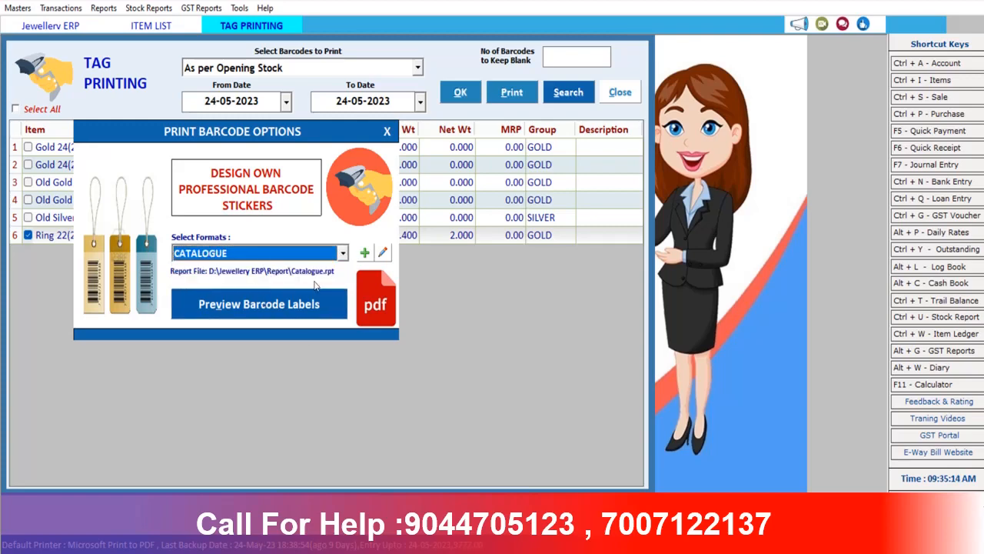
pyautogui.click(275, 307)
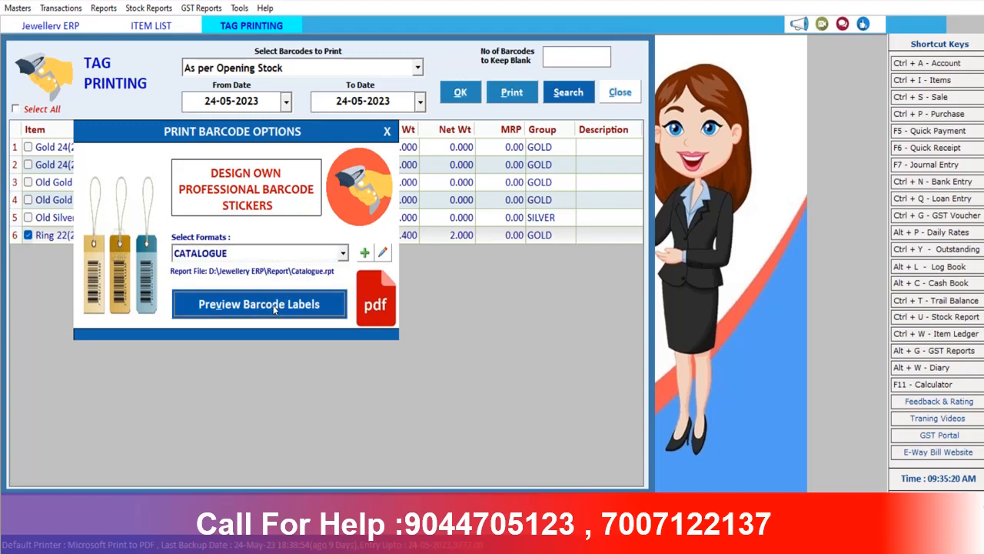
pyautogui.click(275, 304)
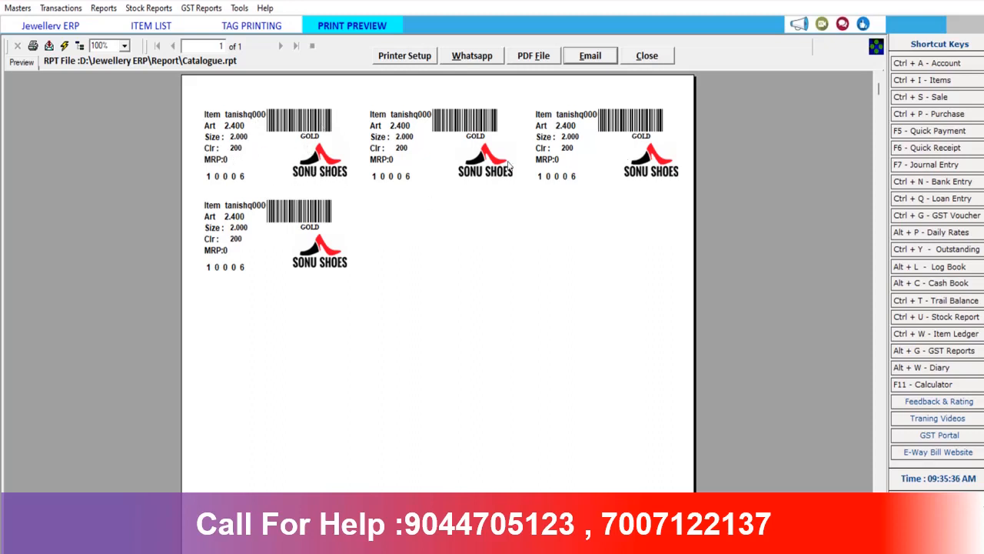
pyautogui.click(646, 57)
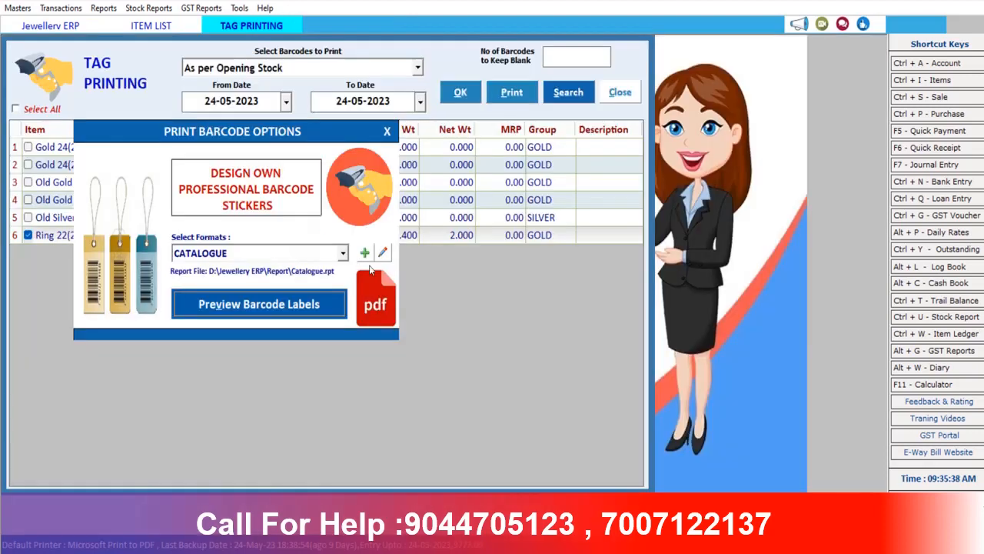
pyautogui.click(387, 133)
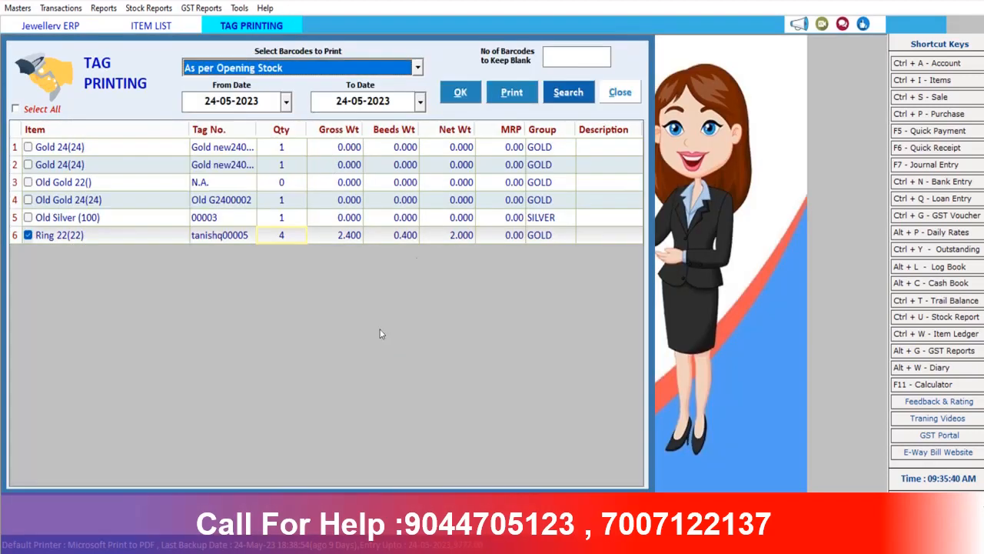
# Close the tag printing screen and the item list to return home
pyautogui.click(621, 93)
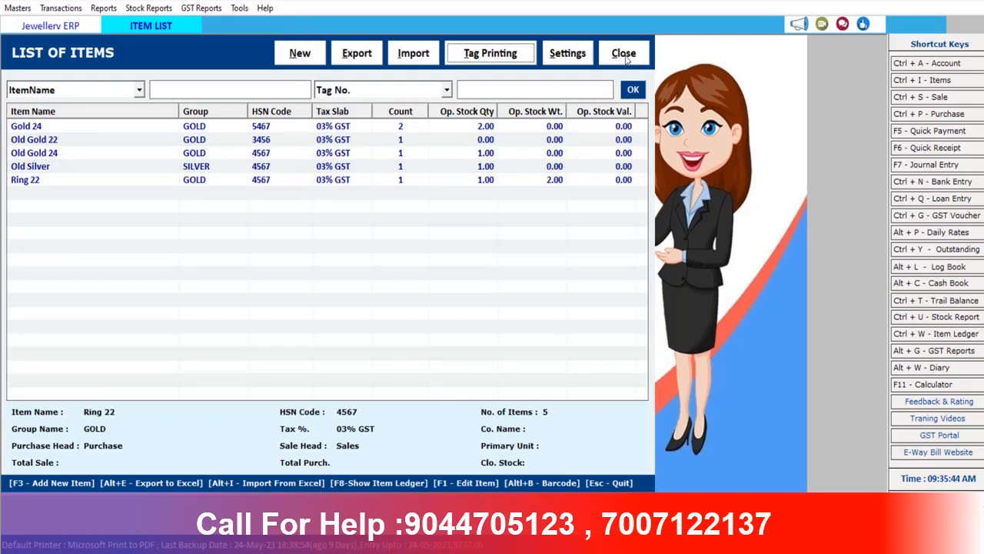
pyautogui.click(568, 54)
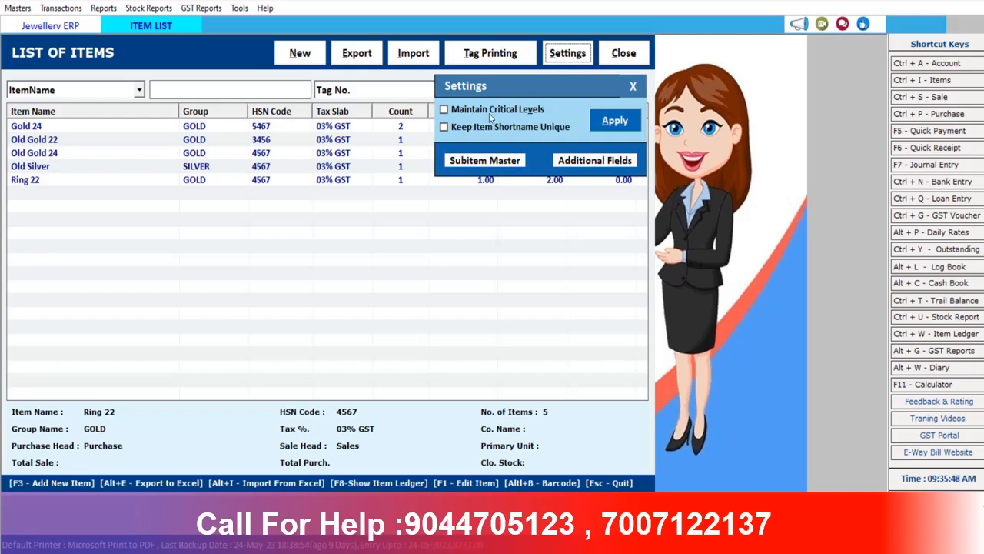
pyautogui.click(633, 86)
pyautogui.click(626, 58)
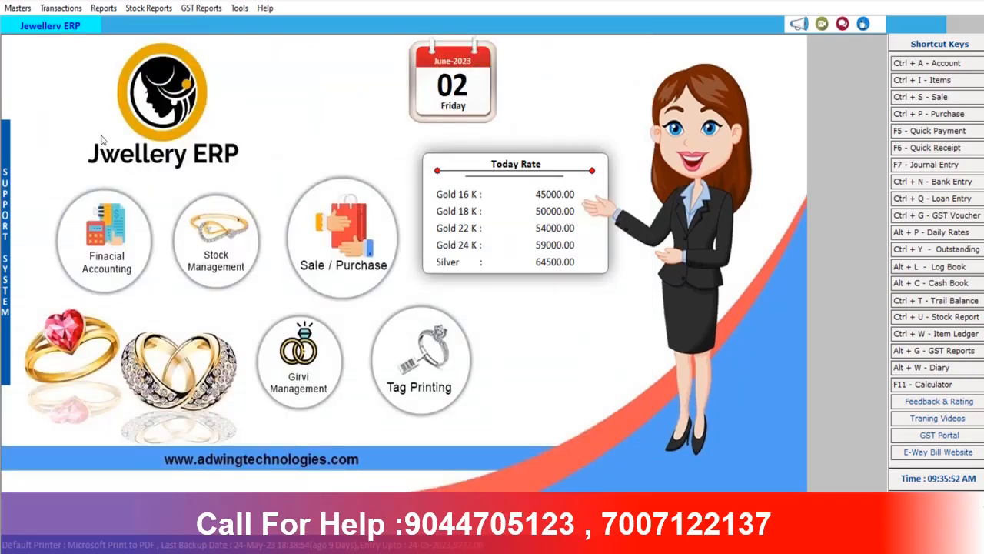
# Open and close Create New Series from Masters, then bring up the Transactions menu
pyautogui.click(17, 8)
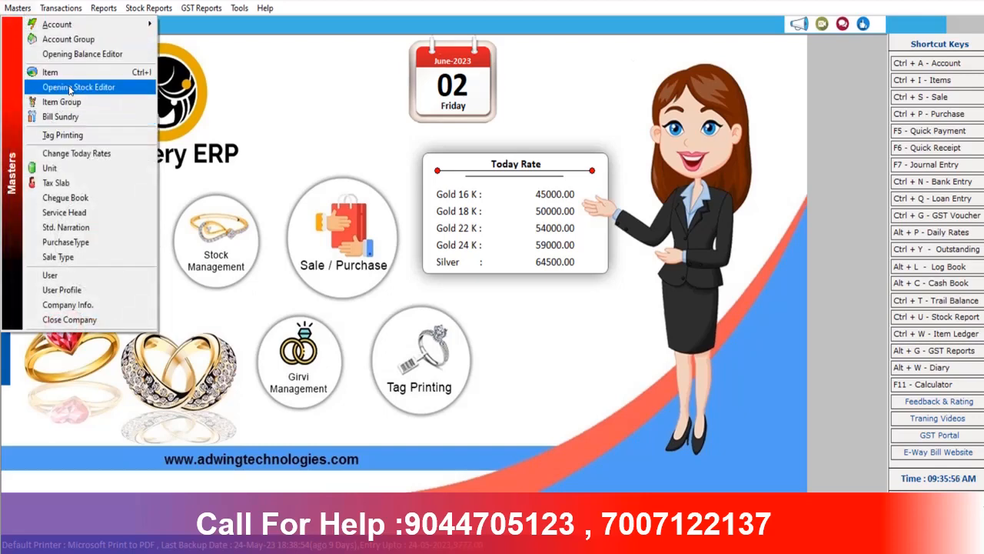
pyautogui.click(211, 186)
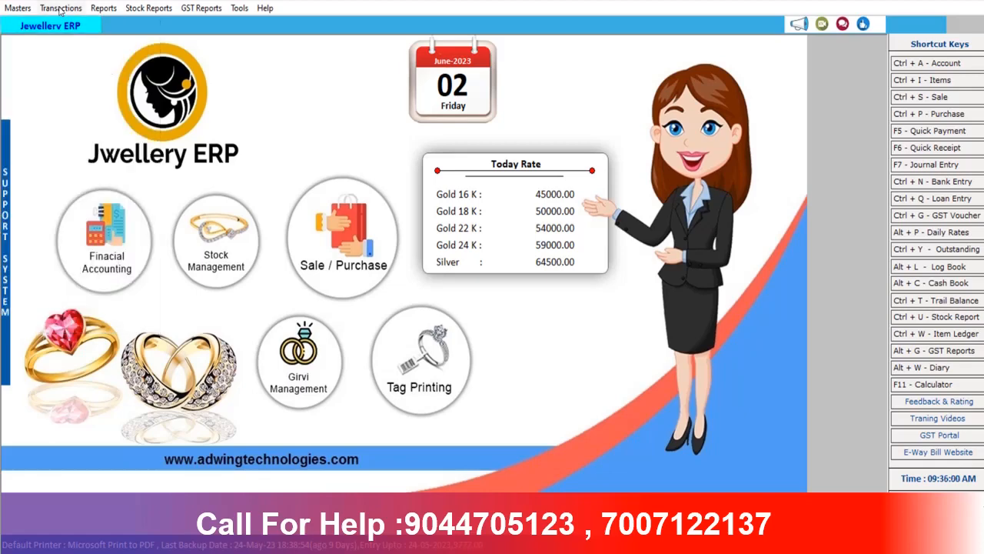
pyautogui.click(11, 9)
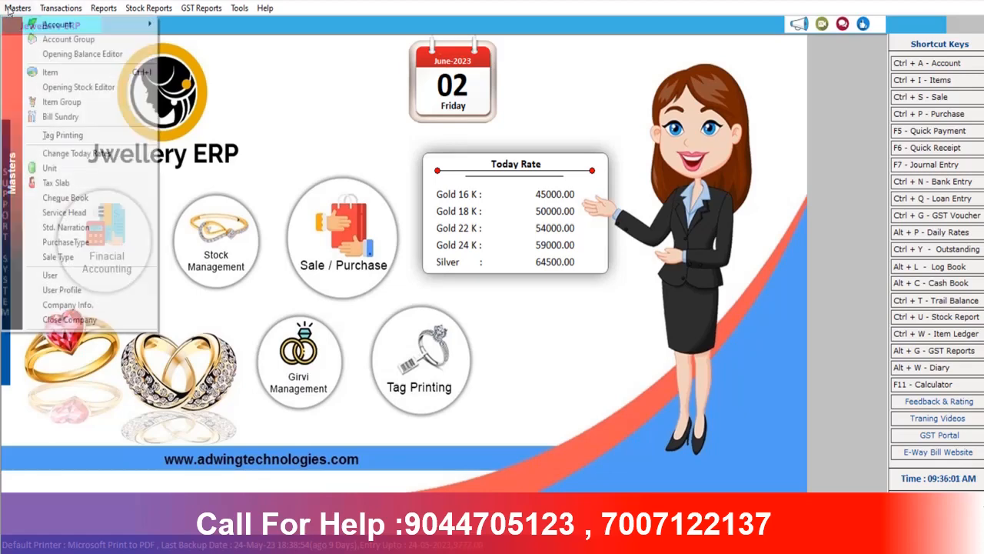
pyautogui.click(62, 213)
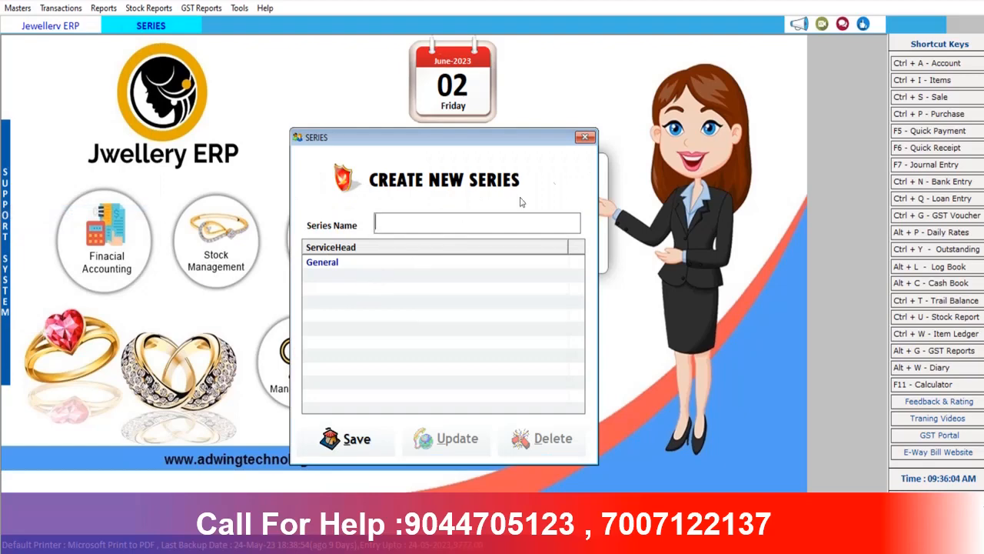
pyautogui.click(587, 137)
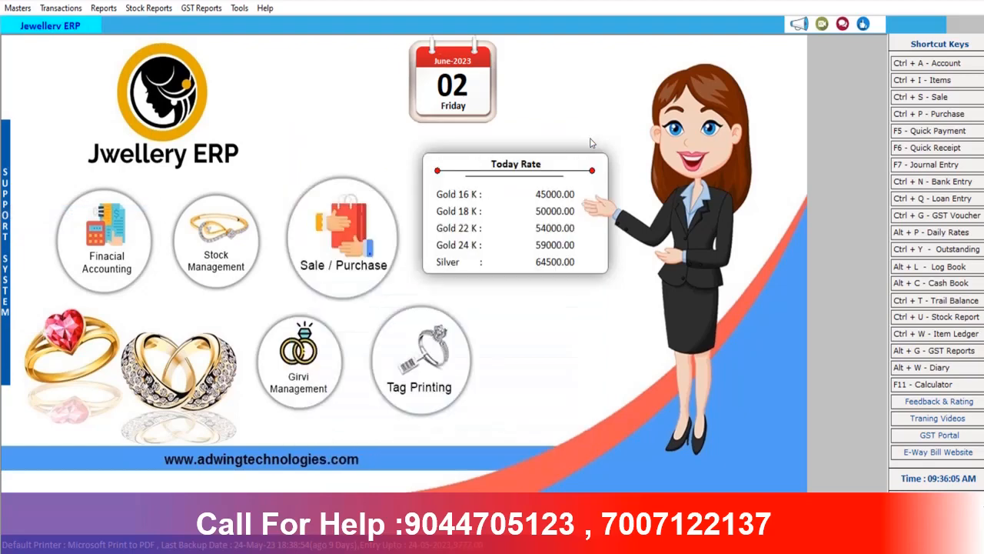
pyautogui.click(63, 8)
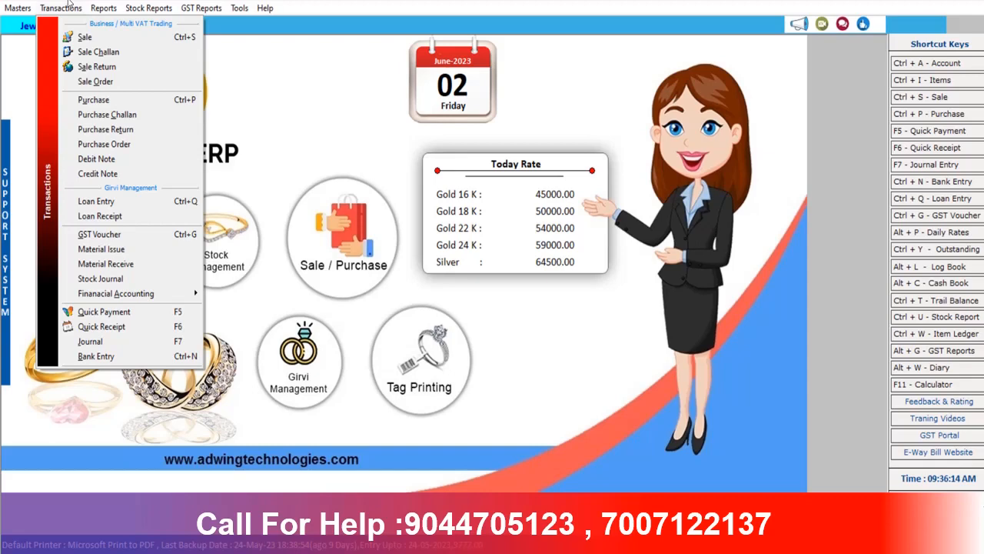
# Start a new sale challan dated today
pyautogui.click(106, 51)
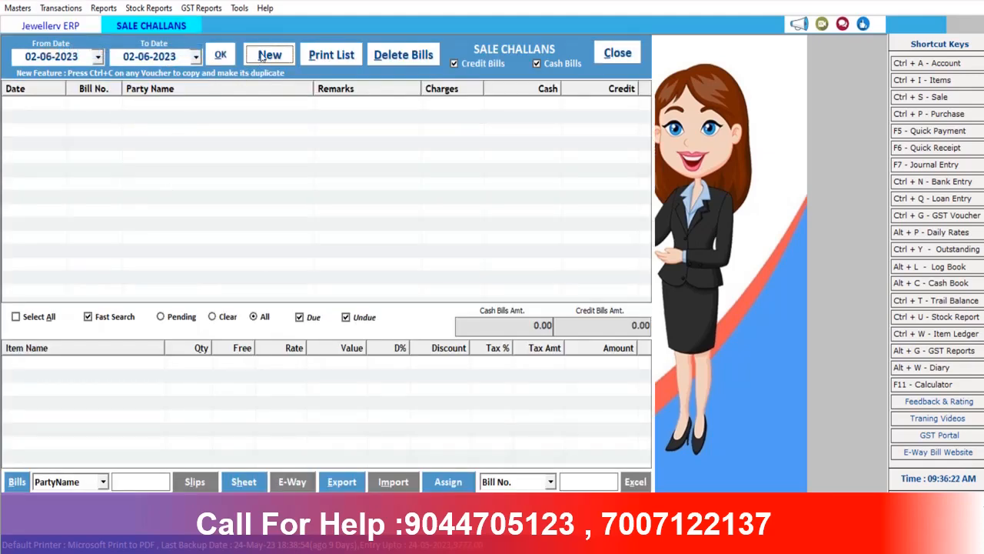
pyautogui.click(269, 54)
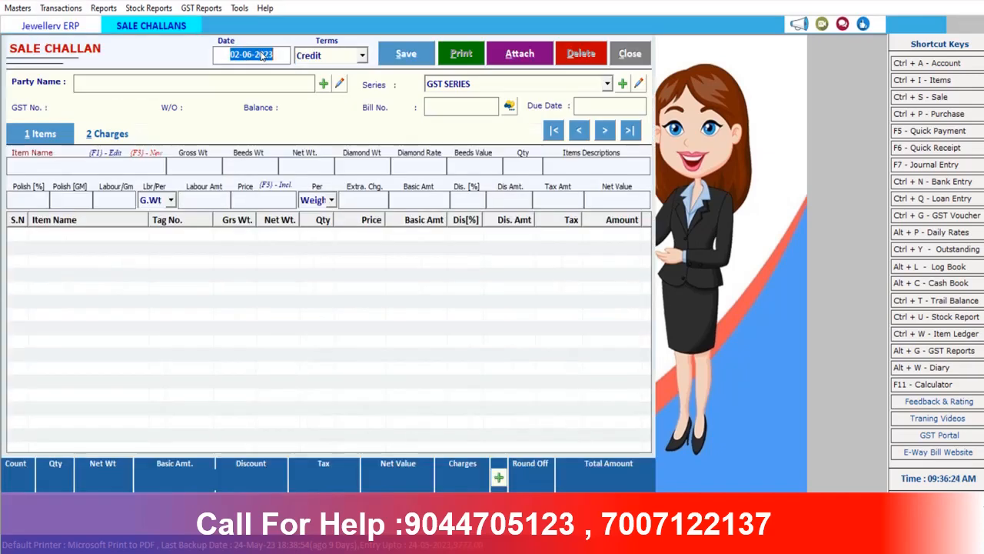
pyautogui.press('Return')
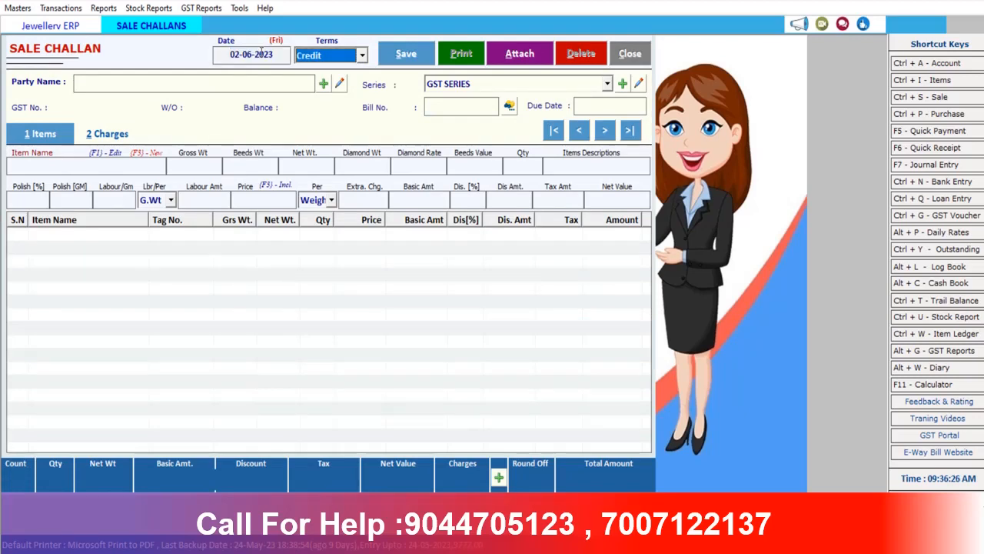
pyautogui.press('Return')
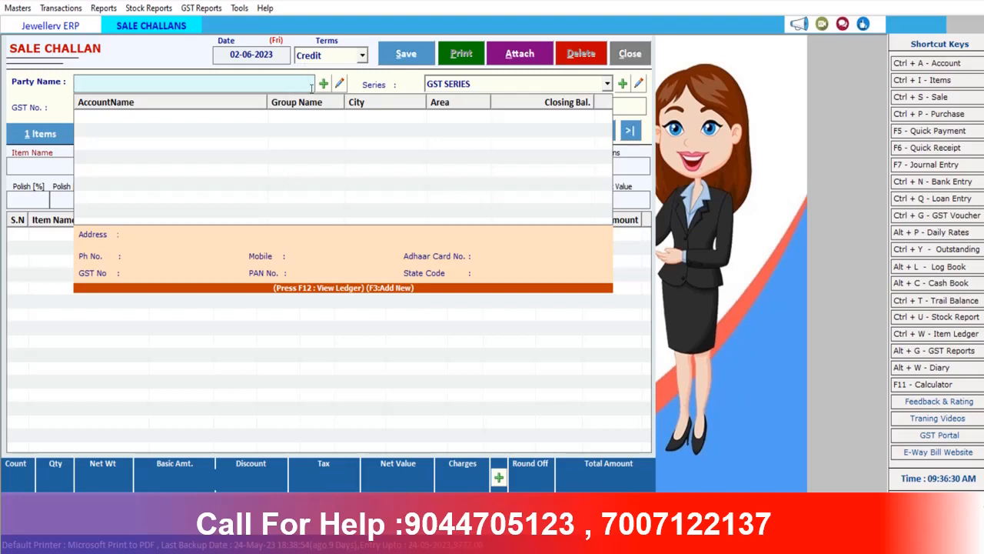
# Set Cash terms and the Cash party account, keeping GST SERIES and bill no. 1
pyautogui.click(341, 56)
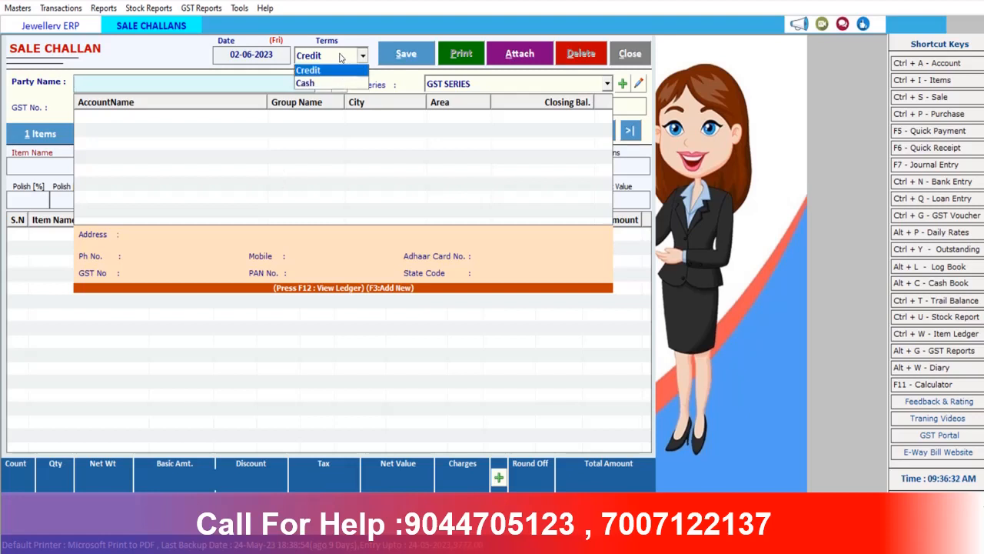
pyautogui.click(320, 85)
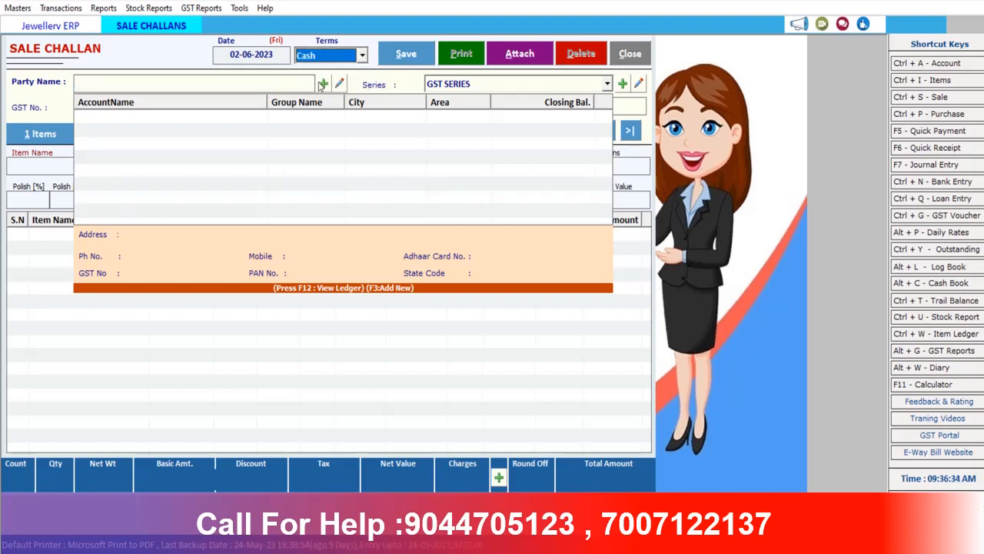
pyautogui.press('Return')
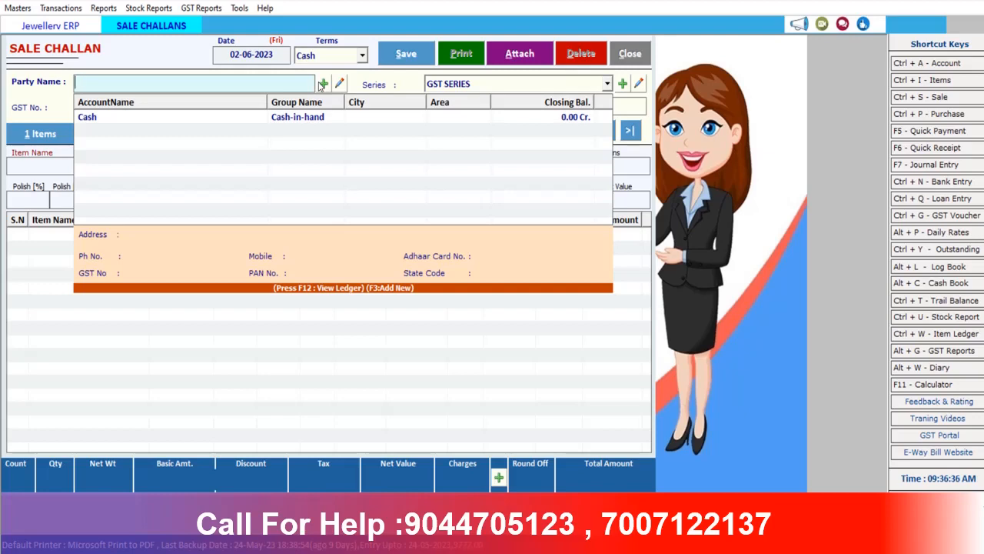
pyautogui.press('Down')
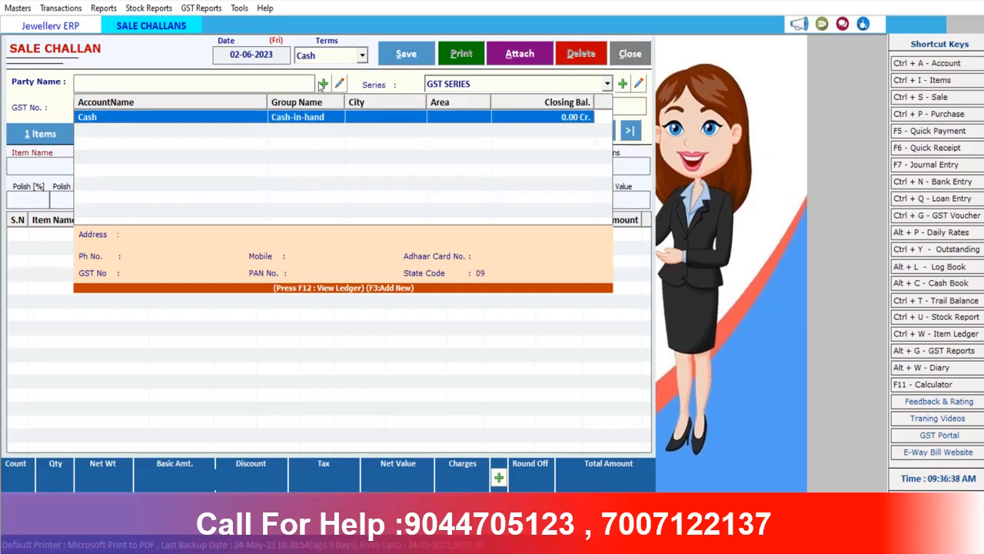
pyautogui.press('Return')
pyautogui.press('Return')
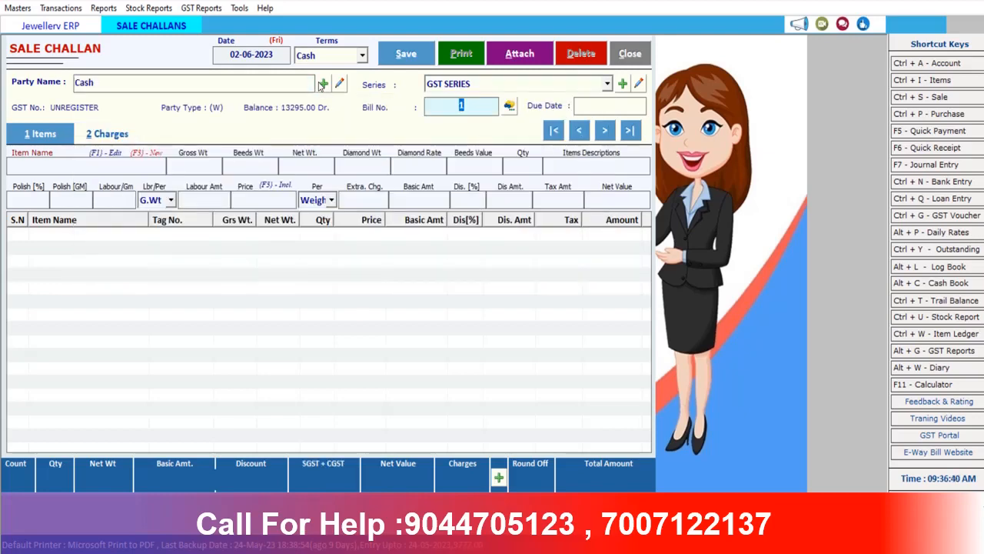
pyautogui.press('Return')
pyautogui.press('Return')
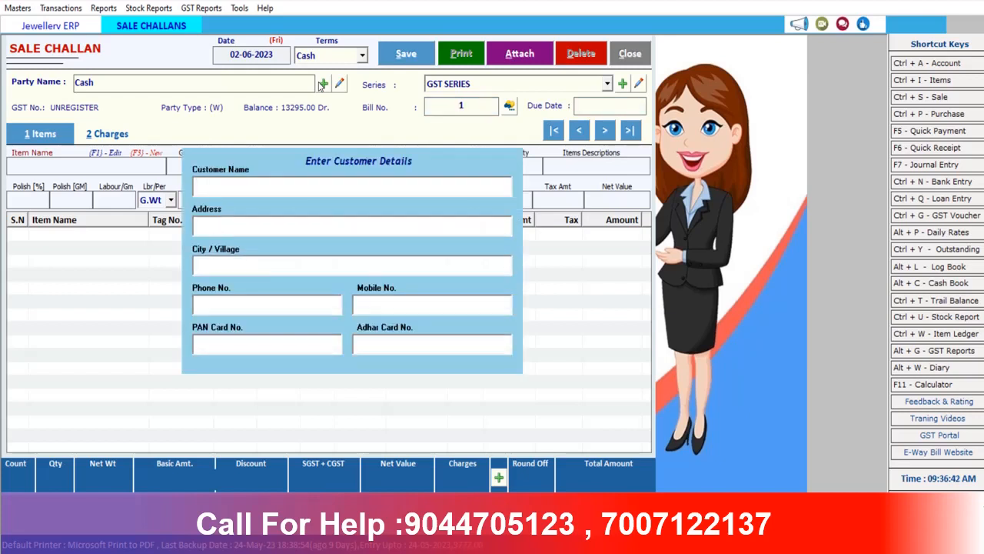
# Enter the customer's name and address
pyautogui.write('RA,m')
pyautogui.press('BackSpace')
pyautogui.press('BackSpace')
pyautogui.press('BackSpace')
pyautogui.press('BackSpace')
pyautogui.press('Return')
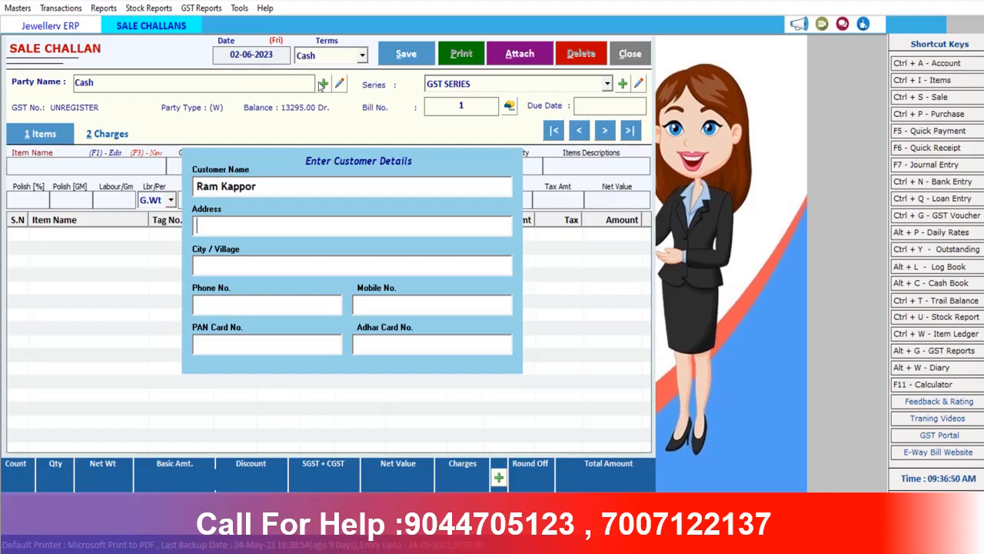
pyautogui.write('Noida')
pyautogui.press('Return')
# Fill in the customer's city and mobile number, then close the details form
pyautogui.write('Niida')
pyautogui.press('BackSpace')
pyautogui.press('BackSpace')
pyautogui.press('BackSpace')
pyautogui.press('BackSpace')
pyautogui.write('oida 64')
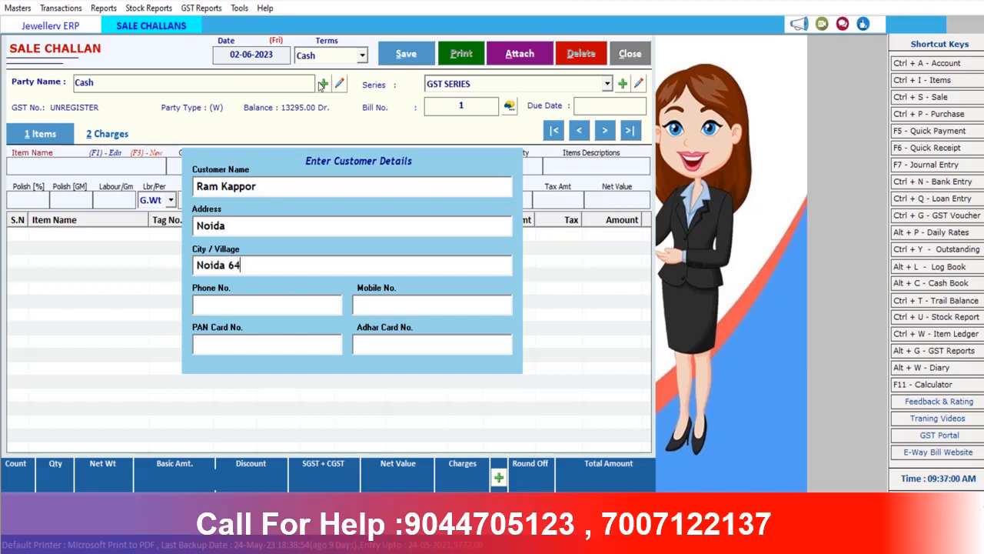
pyautogui.press('Return')
pyautogui.press('Return')
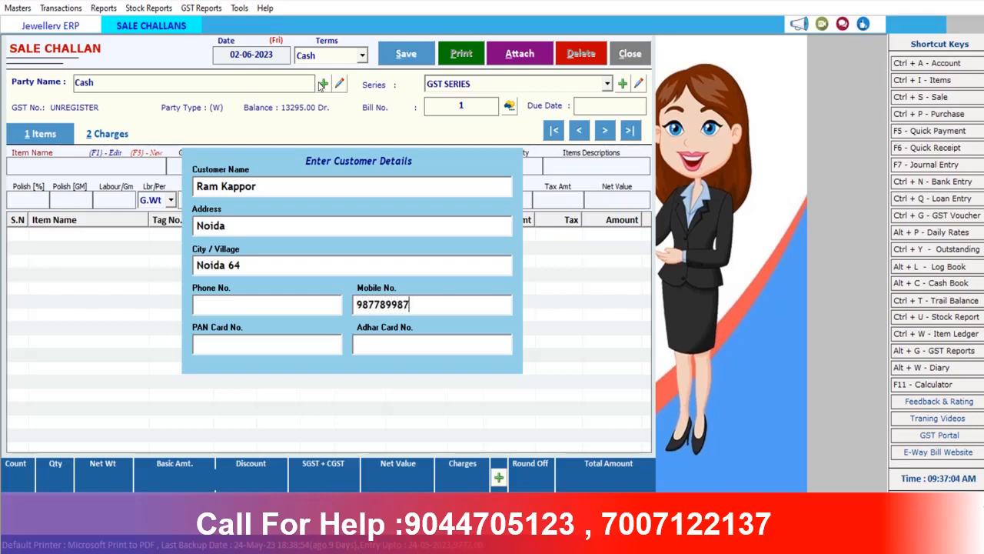
pyautogui.press('Return')
pyautogui.press('Return')
pyautogui.press('Return')
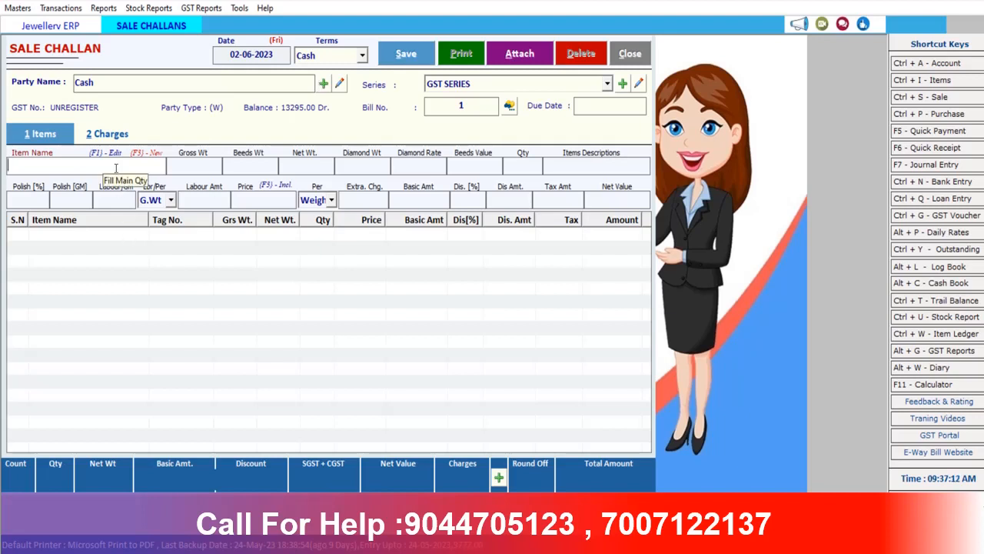
# Add Ring 22 with tag tanishq00005 to the challan, bringing gross 2.4 and price 54000
pyautogui.write('r')
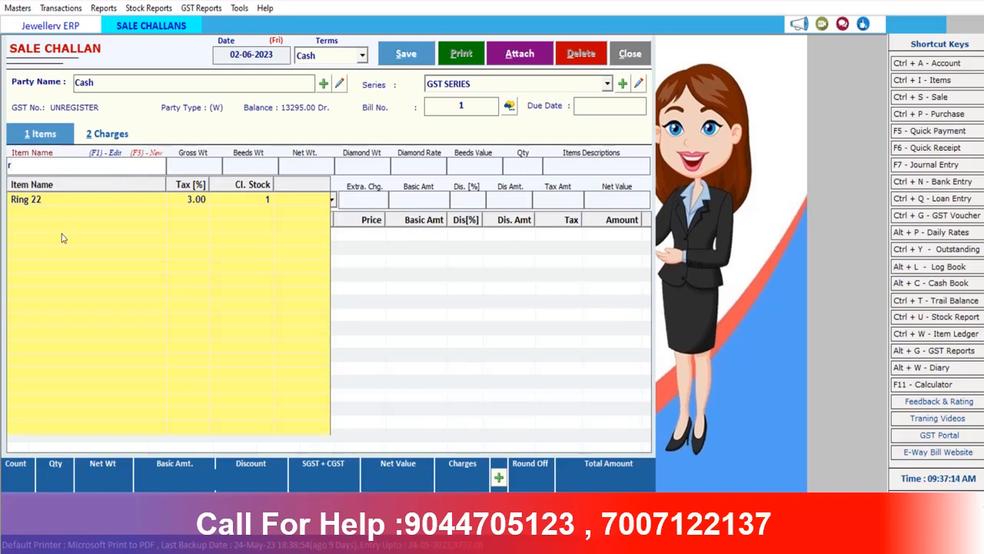
pyautogui.click(22, 201)
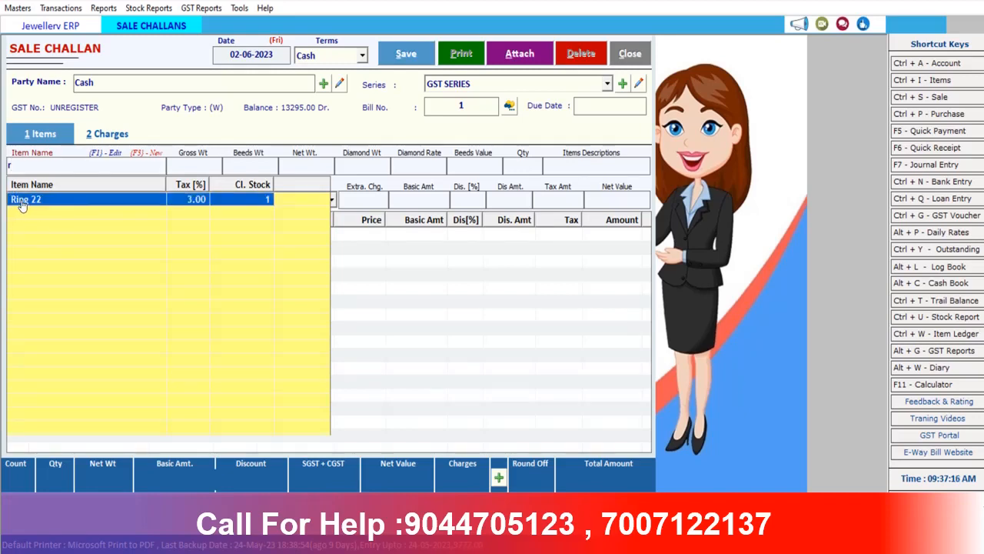
pyautogui.press('Return')
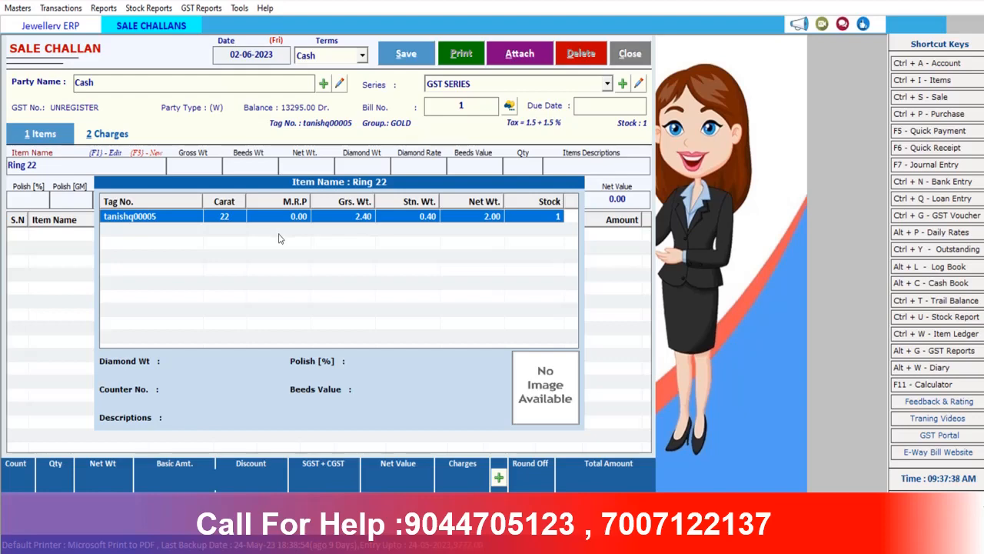
pyautogui.doubleClick(118, 217)
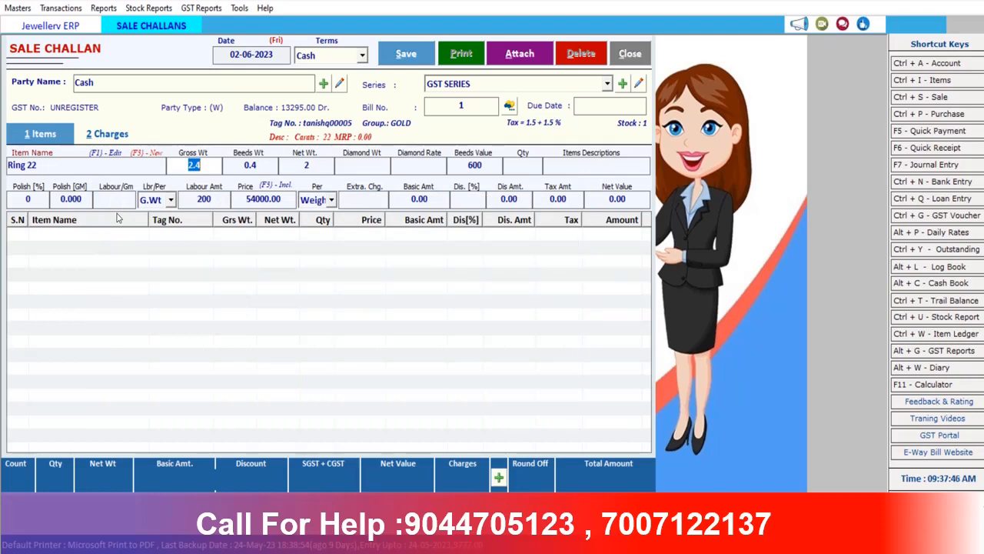
# Set Ring 22's quantity to 1 with description 'gold ring by tq'
pyautogui.press('Return')
pyautogui.press('Return')
pyautogui.press('Return')
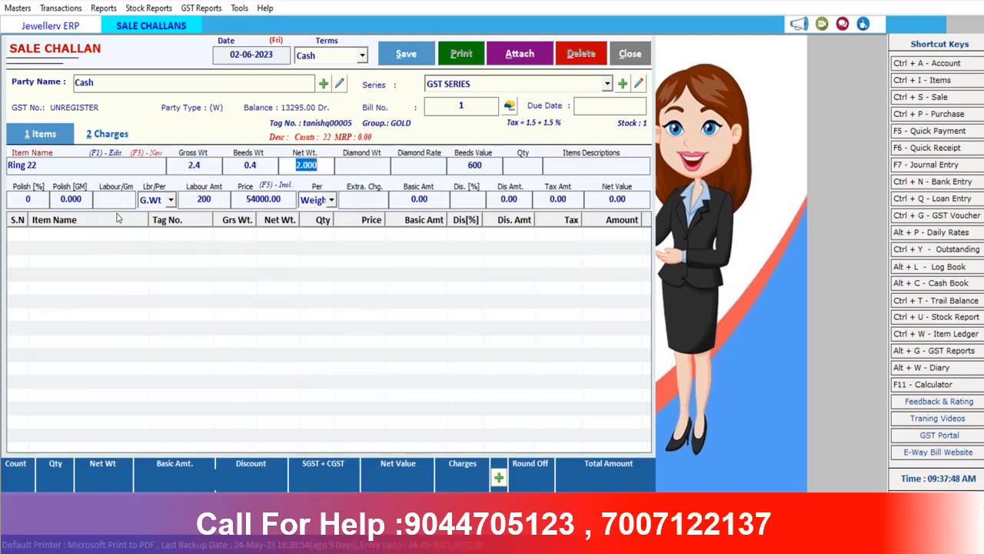
pyautogui.press('Return')
pyautogui.press('Return')
pyautogui.press('Return')
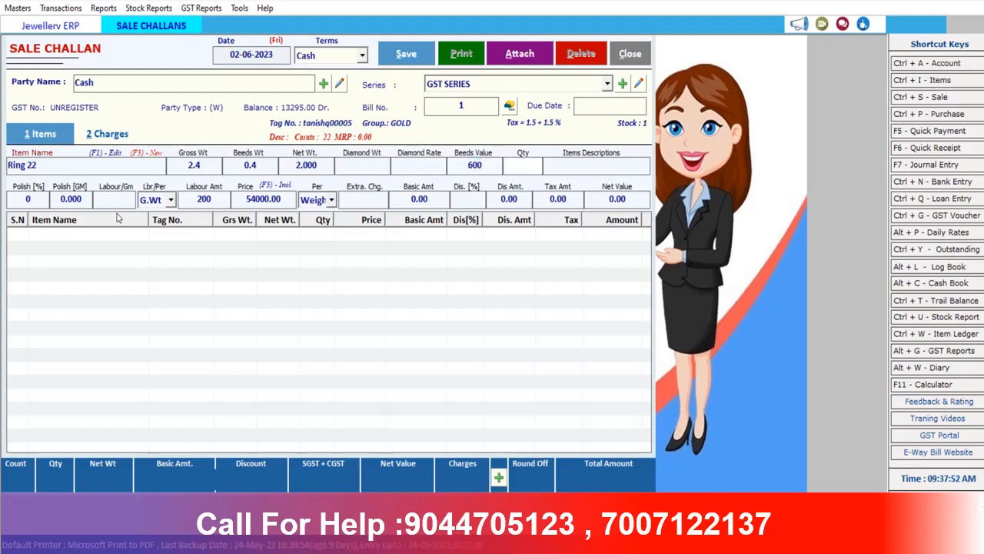
pyautogui.write('1')
pyautogui.press('Return')
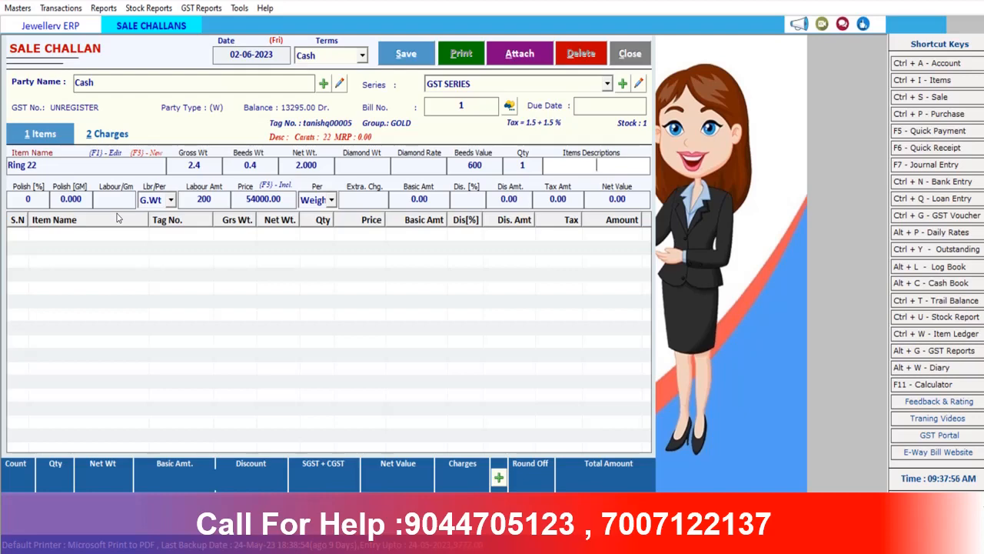
pyautogui.write('gold roing by tq')
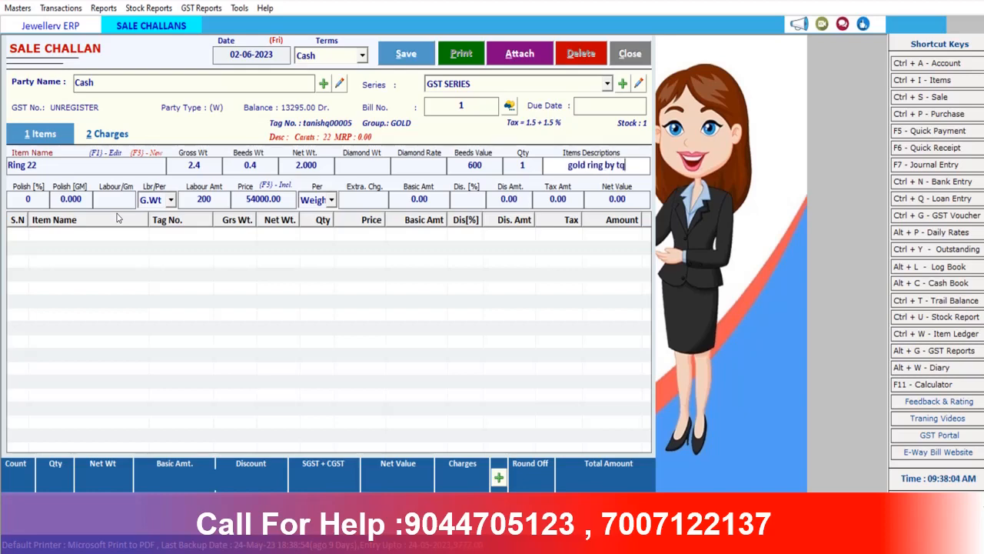
pyautogui.press('Return')
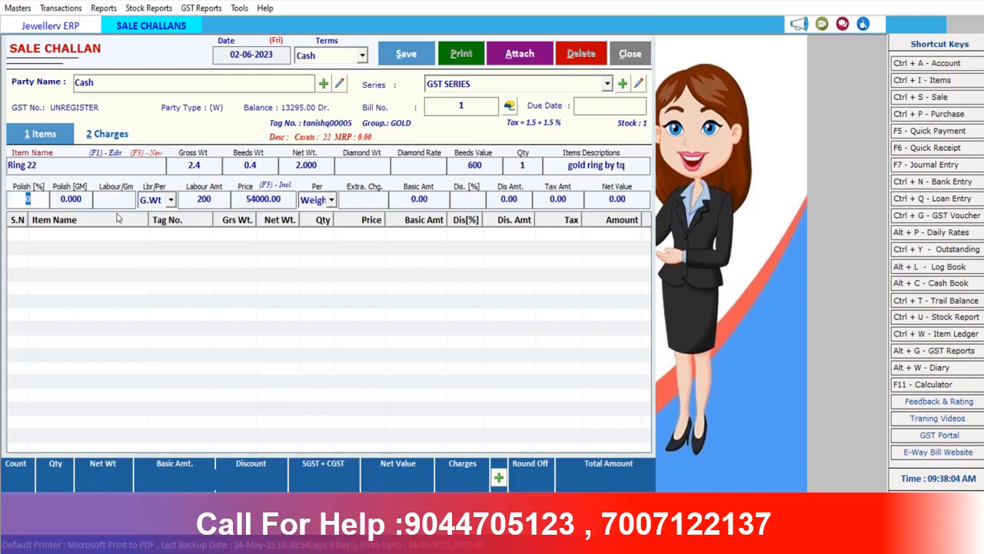
# Charge labour per piece with a labour amount of 500
pyautogui.press('Return')
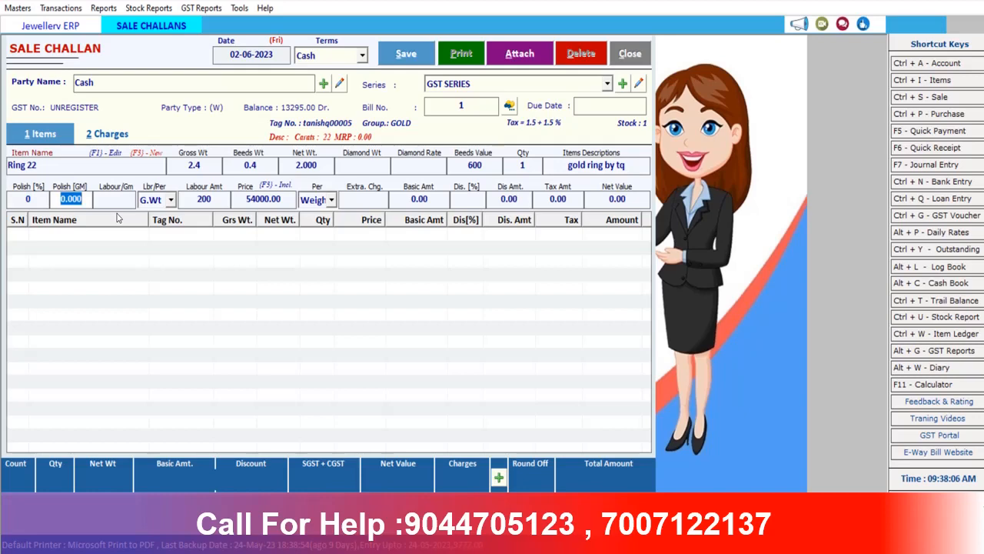
pyautogui.press('Return')
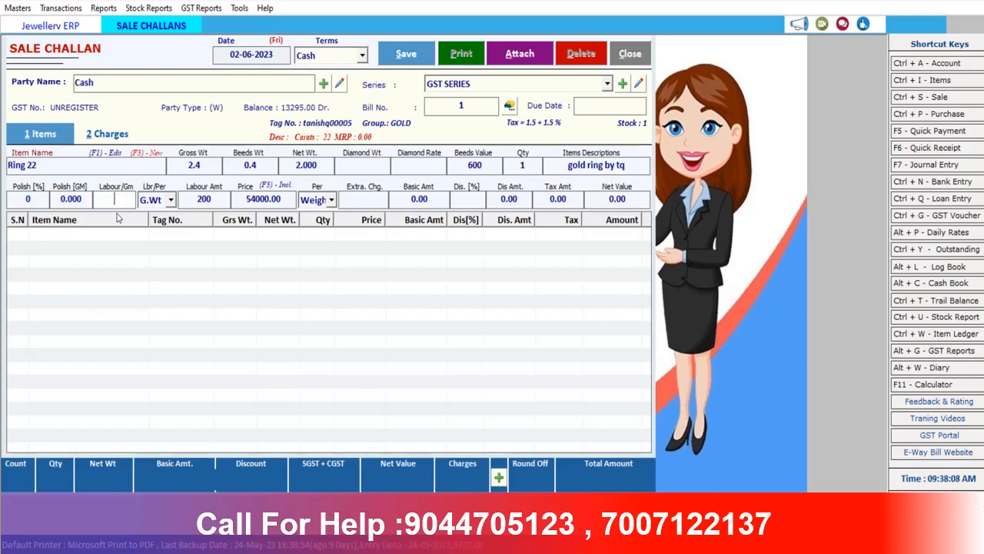
pyautogui.press('Return')
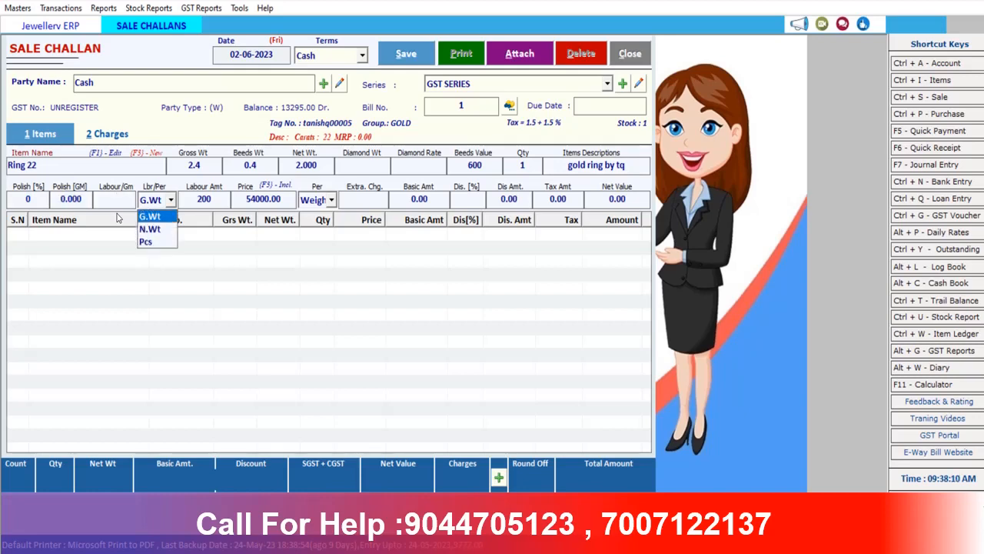
pyautogui.press('Down')
pyautogui.press('Down')
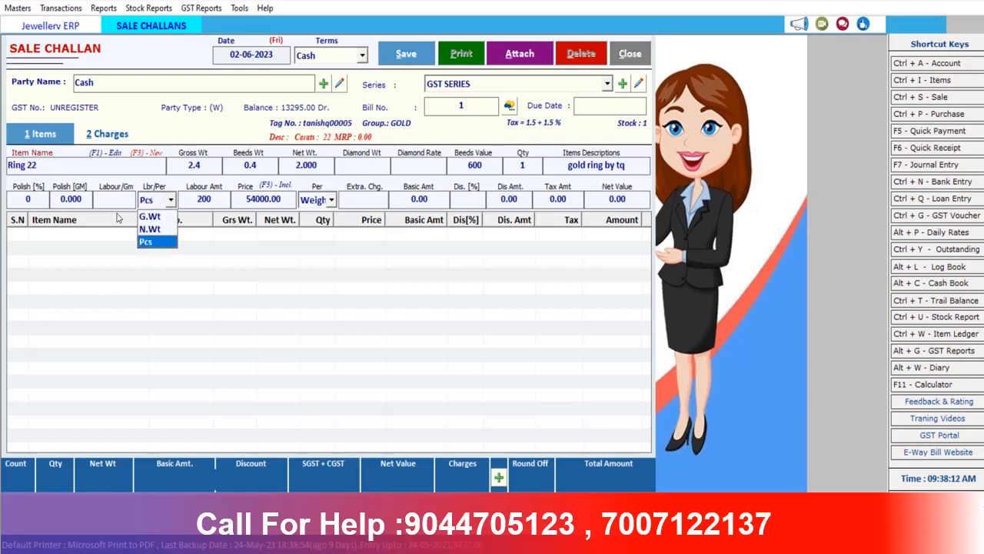
pyautogui.press('Return')
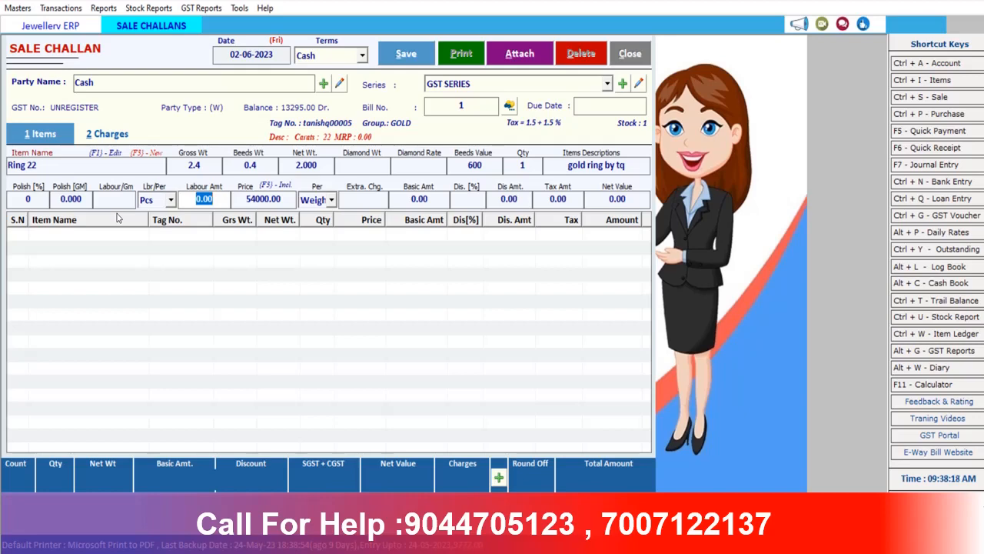
pyautogui.write('500')
pyautogui.press('Return')
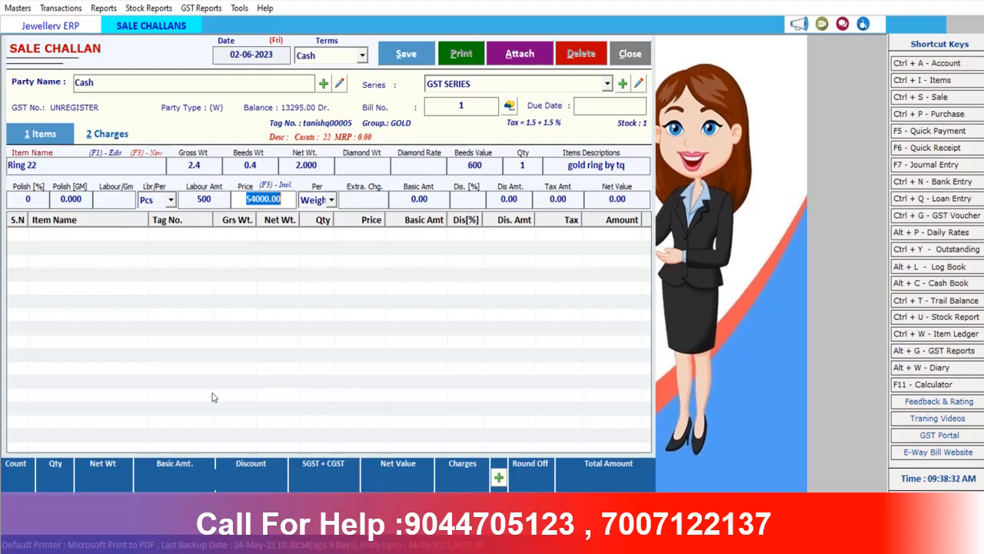
# Keep the 54000 rate per weight and add Ring 22 at 1% discount (119.00), line amount 12134.44
pyautogui.press('Return')
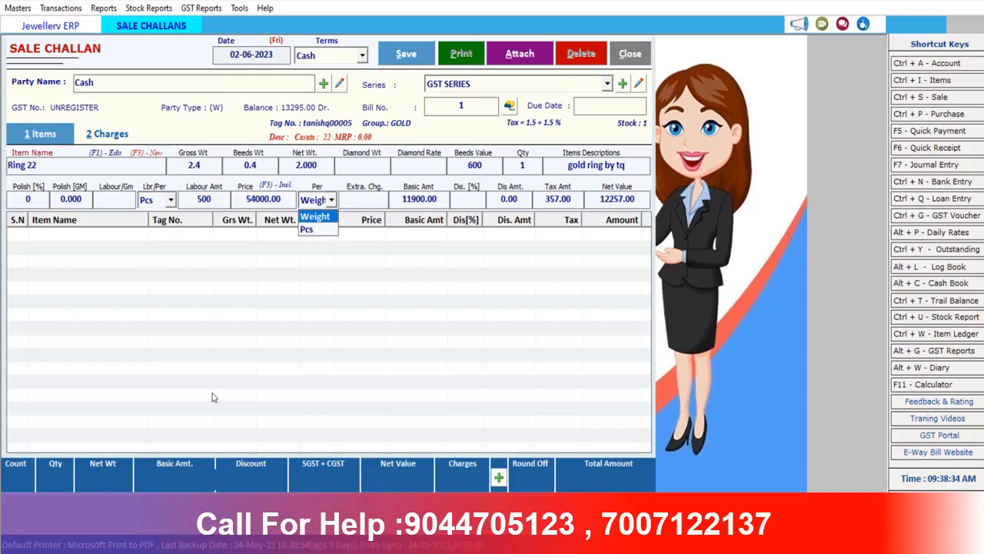
pyautogui.press('Return')
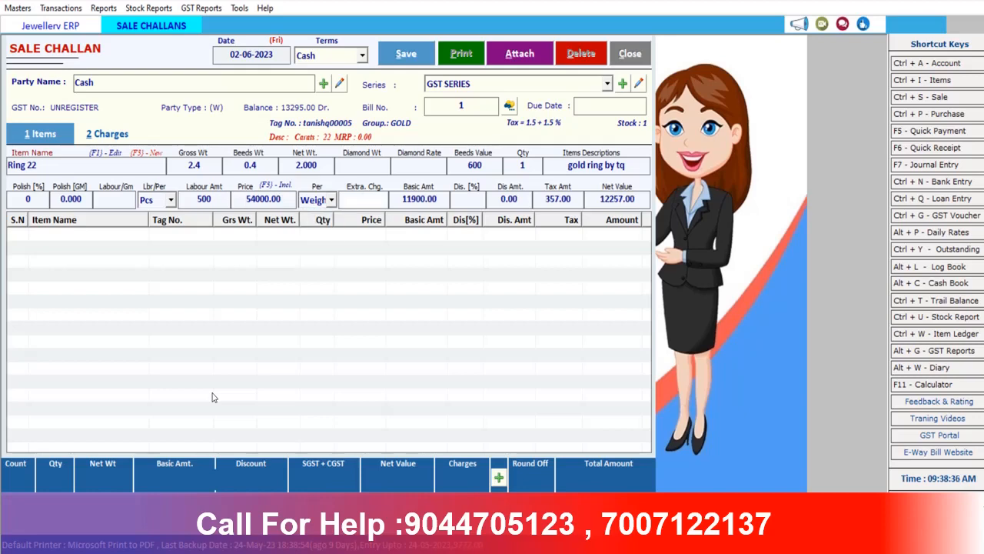
pyautogui.press('Return')
pyautogui.write('.5')
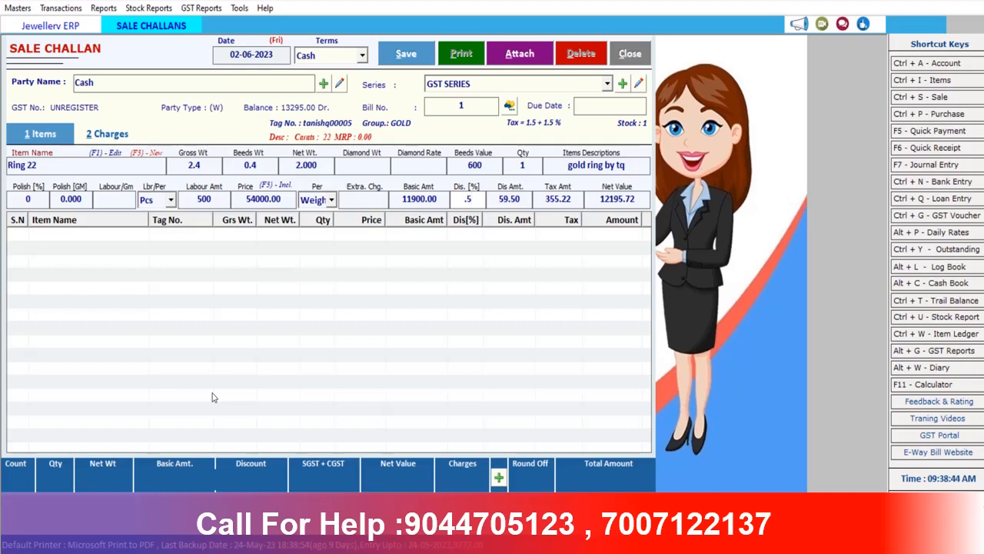
pyautogui.press('BackSpace')
pyautogui.press('BackSpace')
pyautogui.write('1')
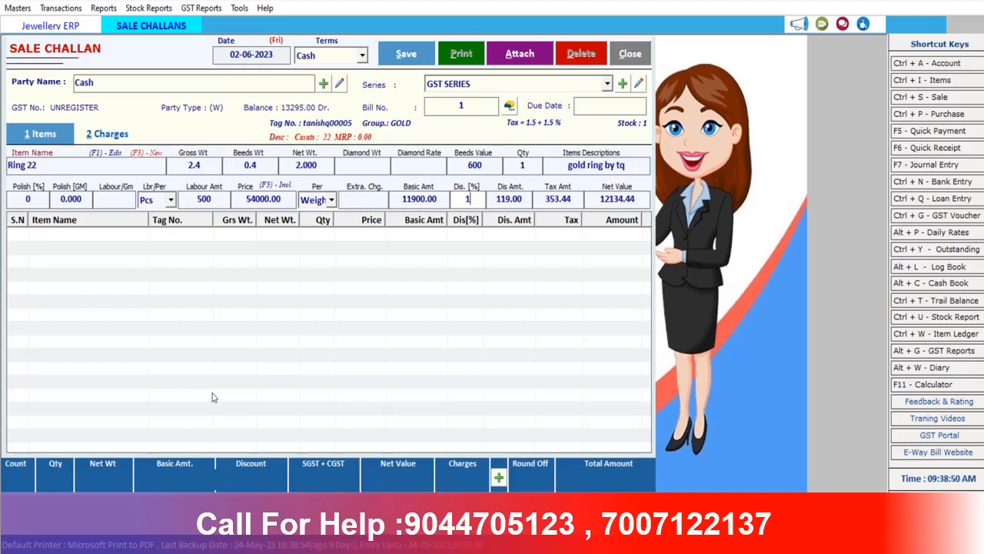
pyautogui.press('Return')
pyautogui.press('Return')
pyautogui.press('Return')
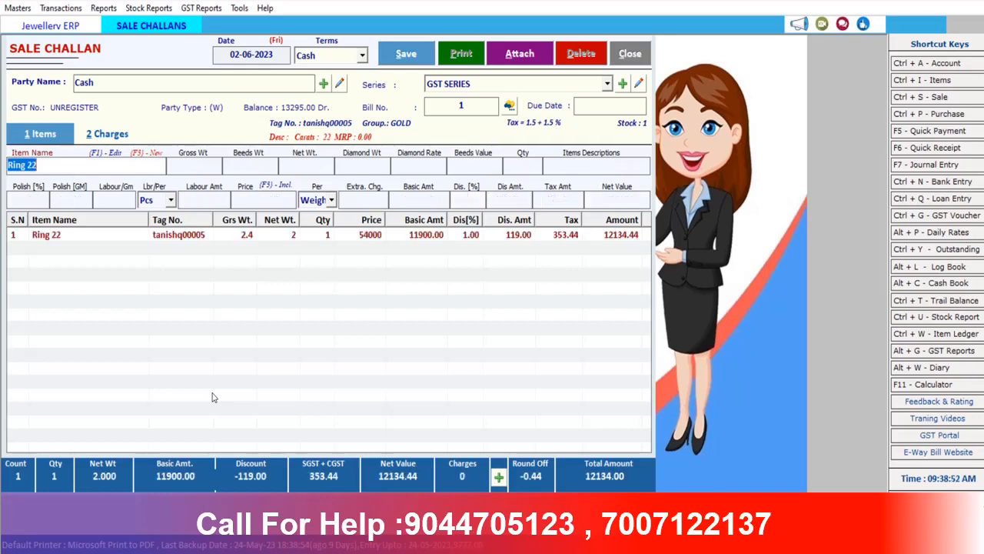
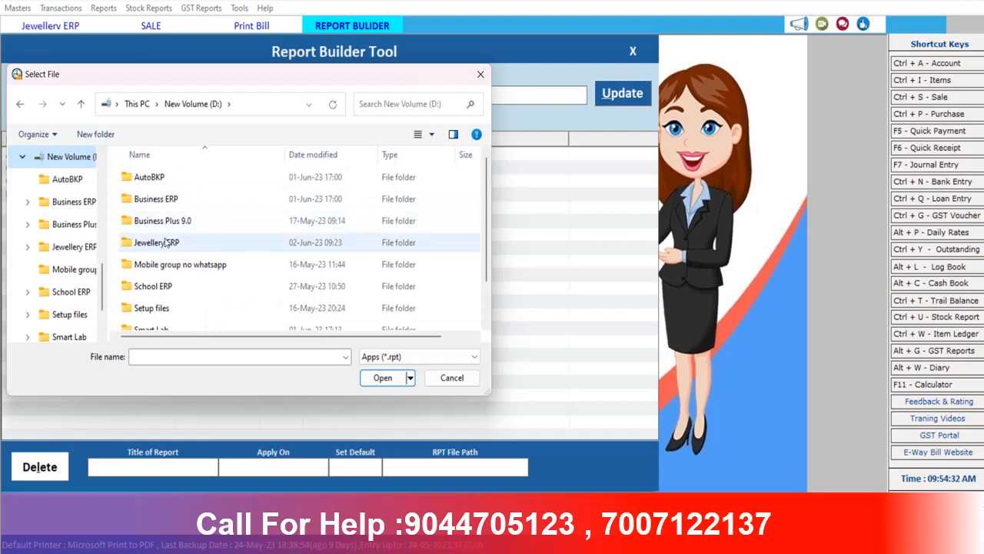
# Load GST INVOICE.rpt from the Jewellery ERP folder and update to add the Sale template
pyautogui.doubleClick(161, 243)
pyautogui.scroll(-3, 168, 248)
pyautogui.scroll(-4, 189, 265)
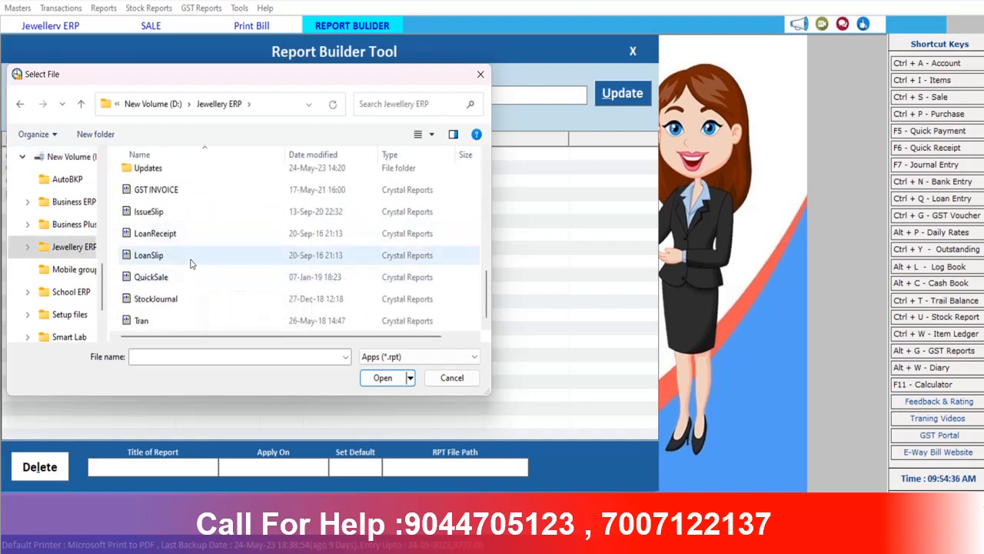
pyautogui.click(176, 194)
pyautogui.click(385, 377)
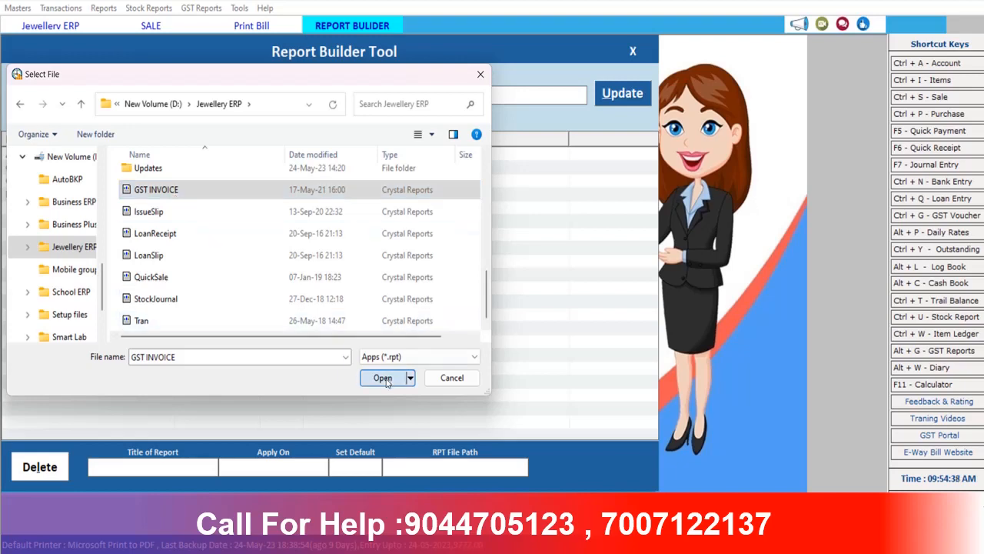
pyautogui.click(631, 93)
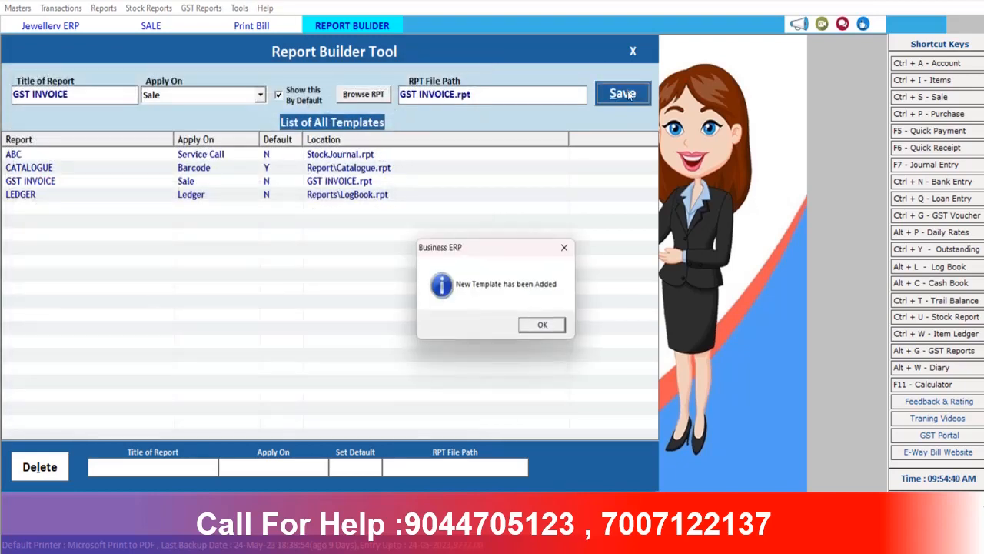
# Close Report Builder and preview the Ring 22 sale bill in GST INVOICE format
pyautogui.click(545, 327)
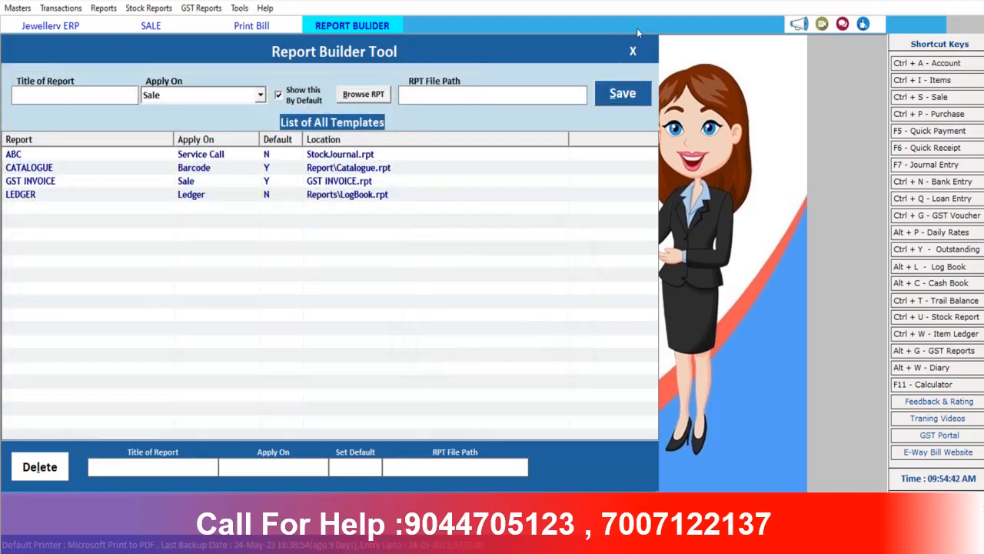
pyautogui.click(633, 51)
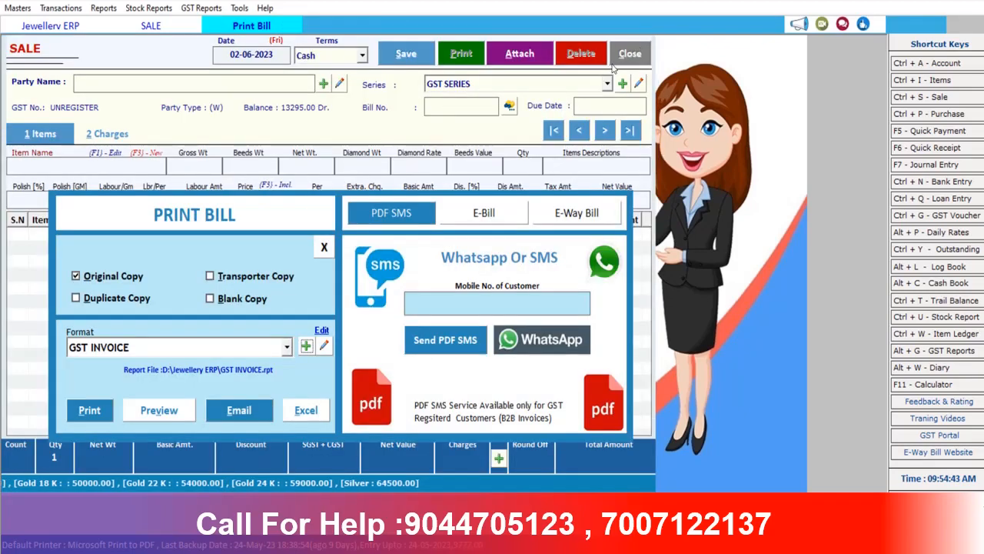
pyautogui.click(158, 410)
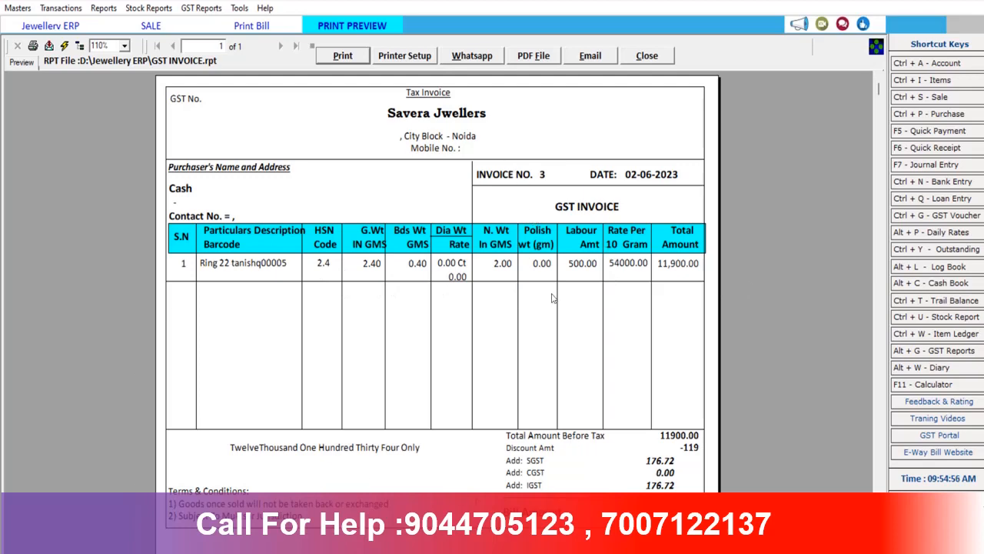
pyautogui.click(647, 55)
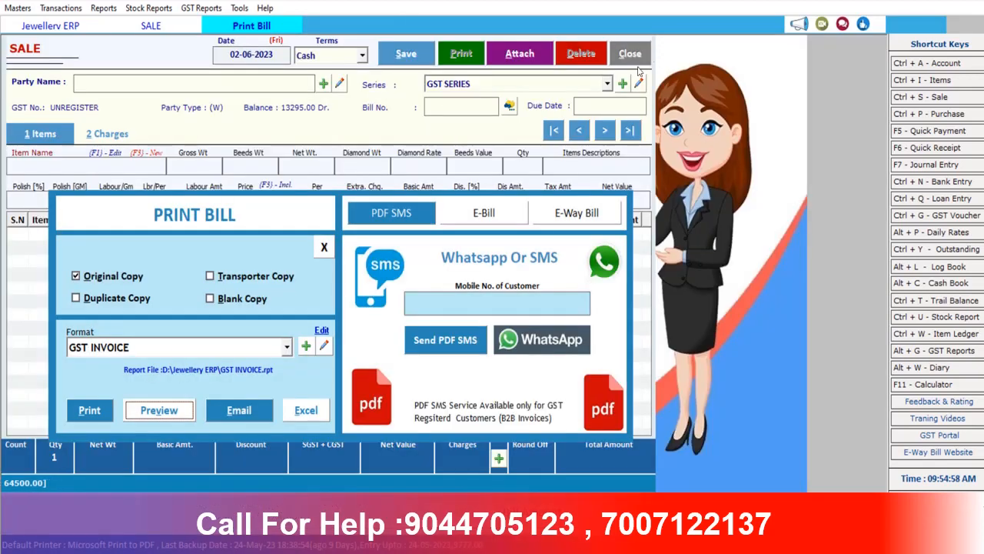
# Close the sale bill, check the empty Sale Return list, and open the Stock Reports menu
pyautogui.click(323, 247)
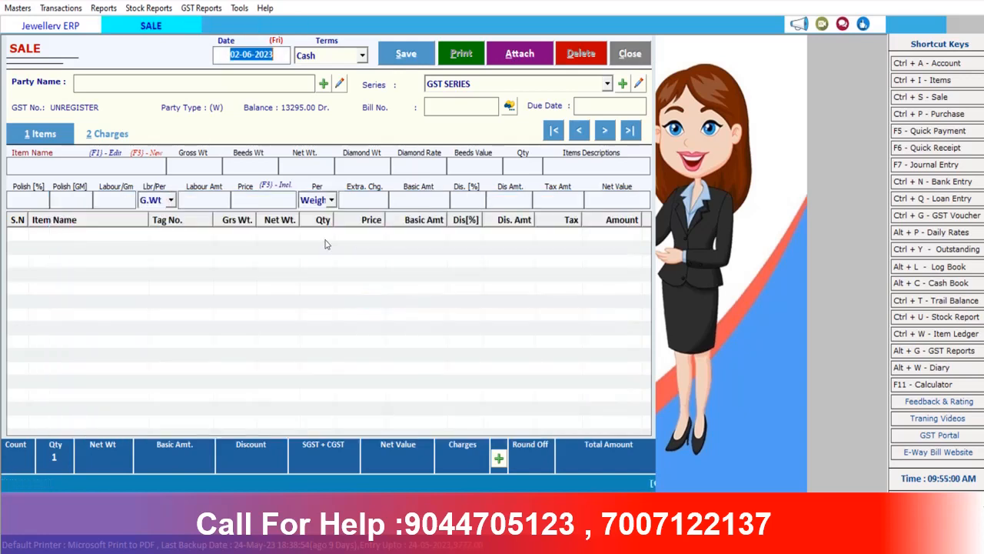
pyautogui.click(635, 54)
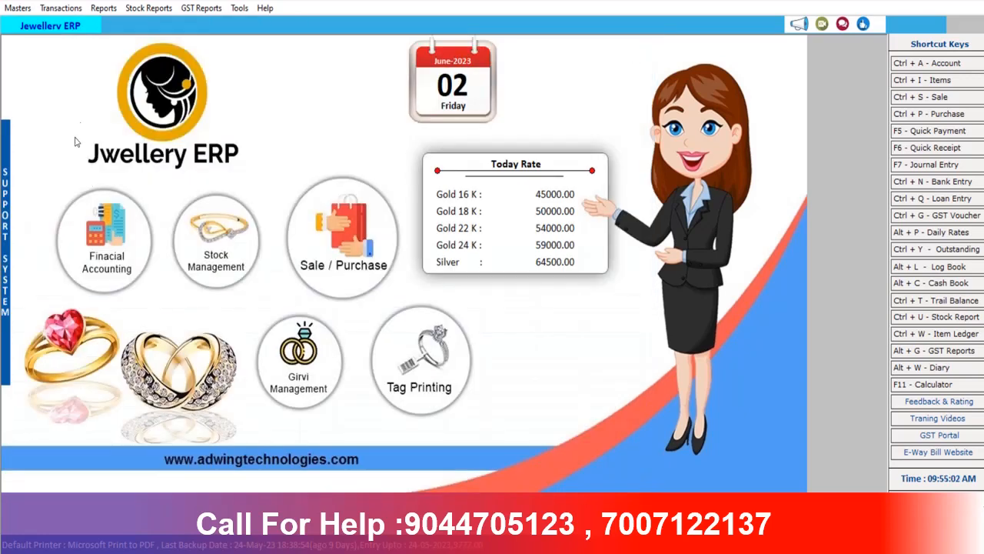
pyautogui.click(64, 8)
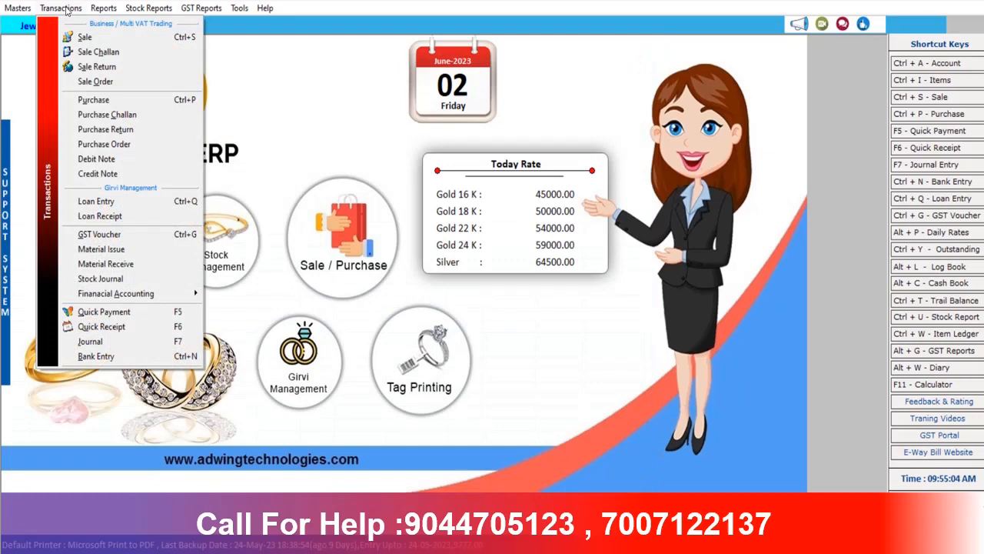
pyautogui.click(100, 66)
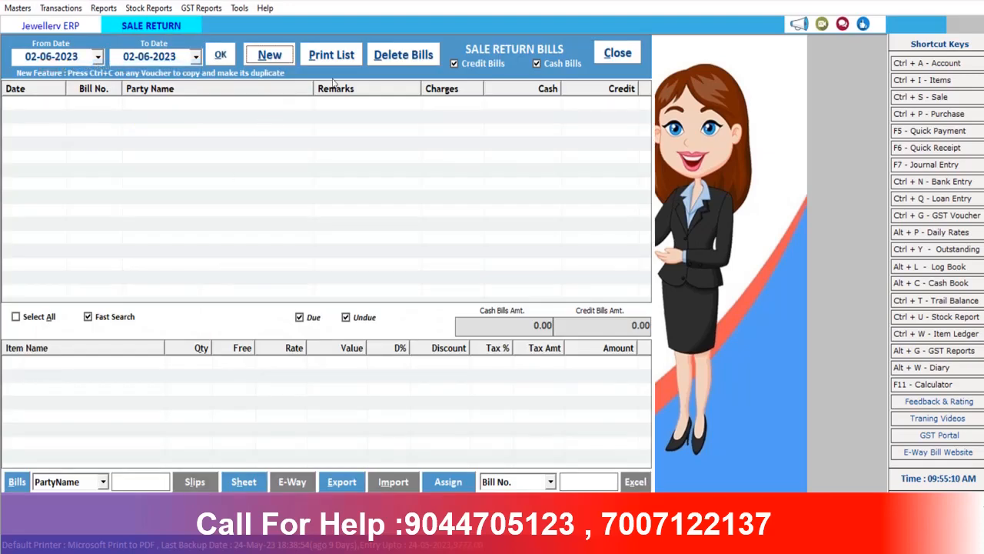
pyautogui.click(611, 53)
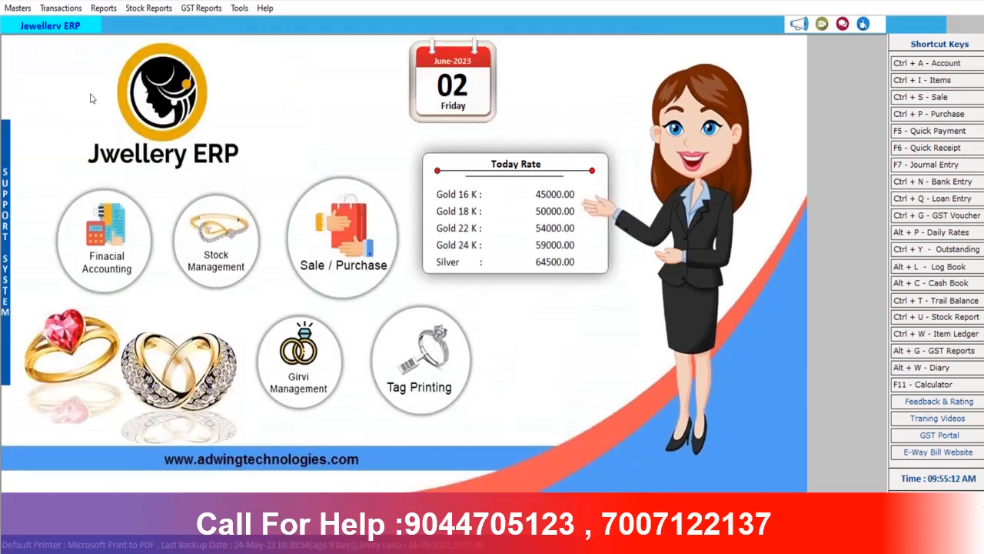
pyautogui.click(149, 9)
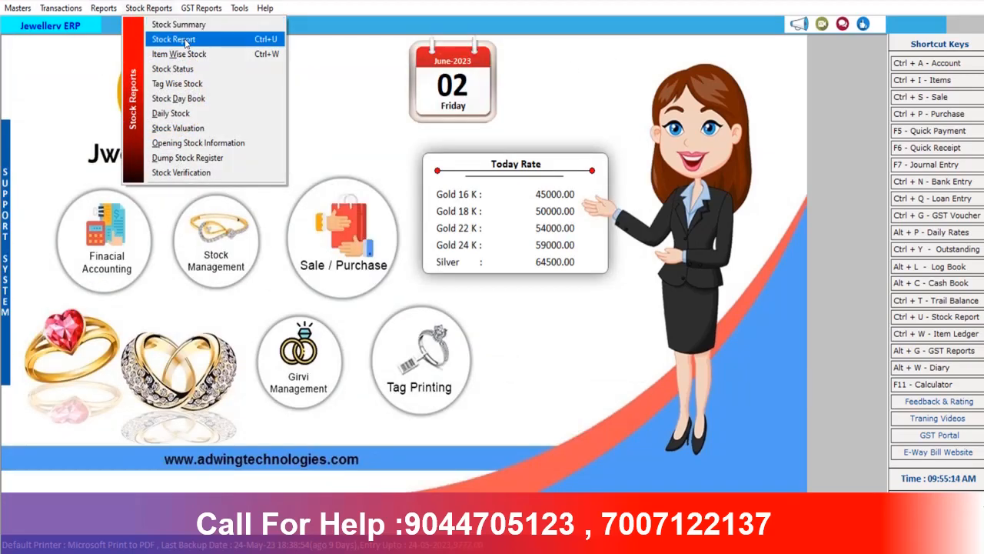
pyautogui.click(184, 39)
pyautogui.click(398, 62)
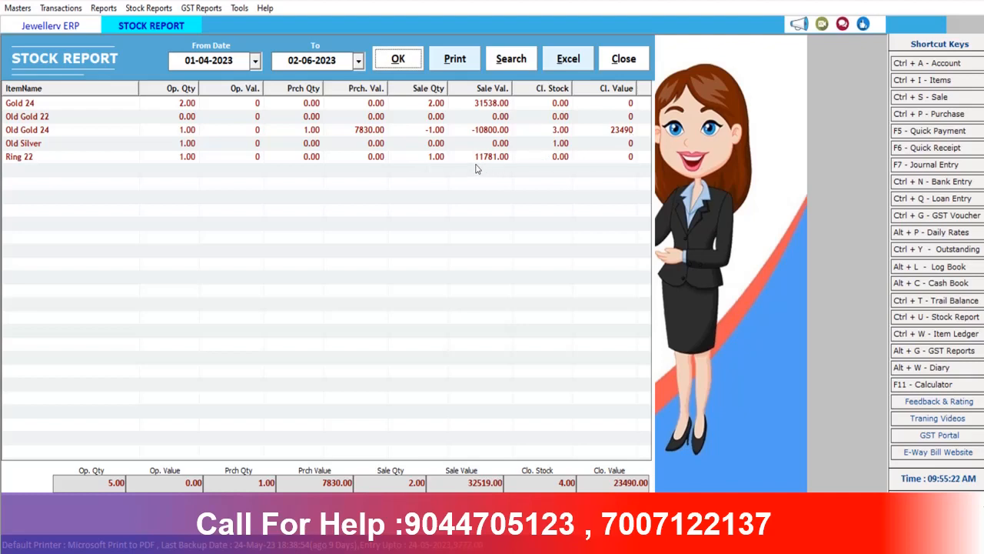
pyautogui.click(624, 59)
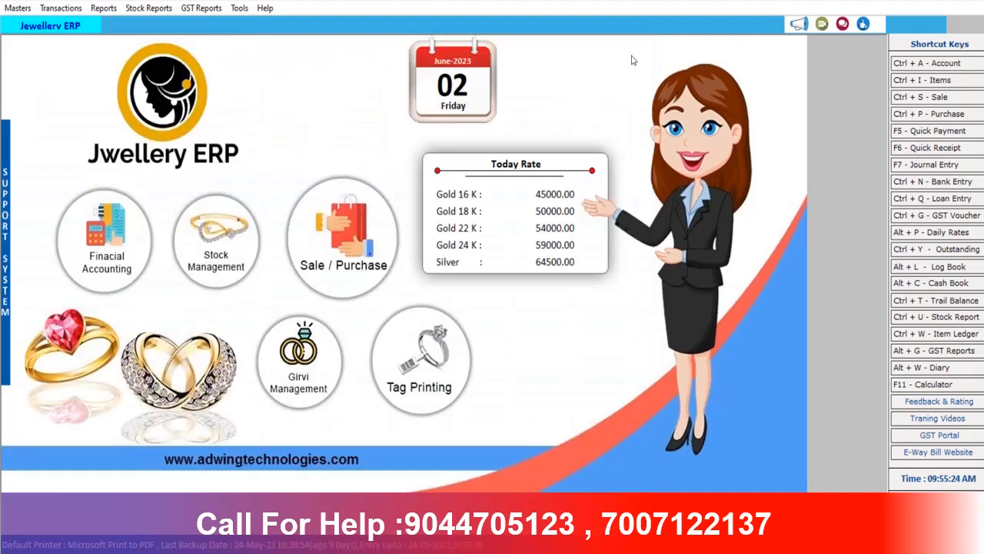
pyautogui.click(165, 10)
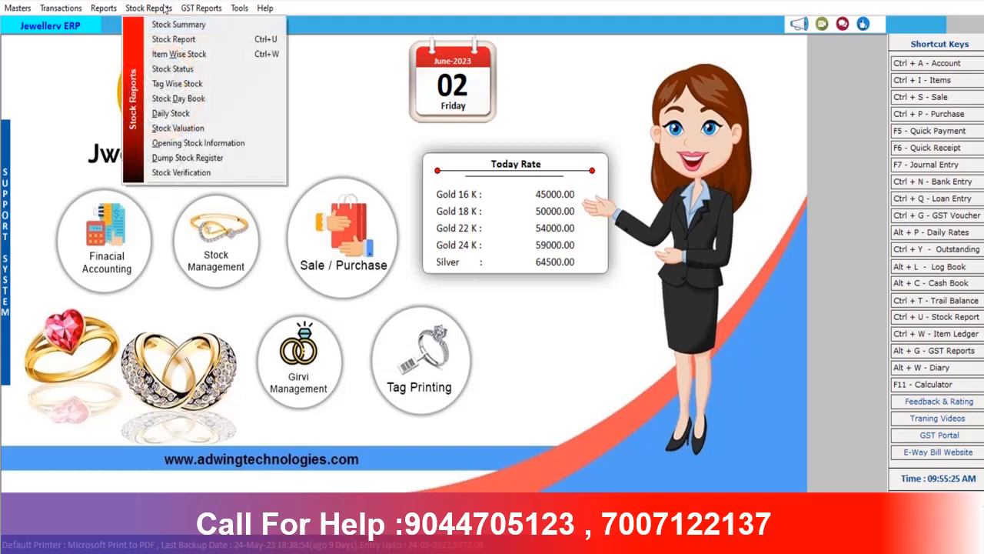
pyautogui.click(167, 55)
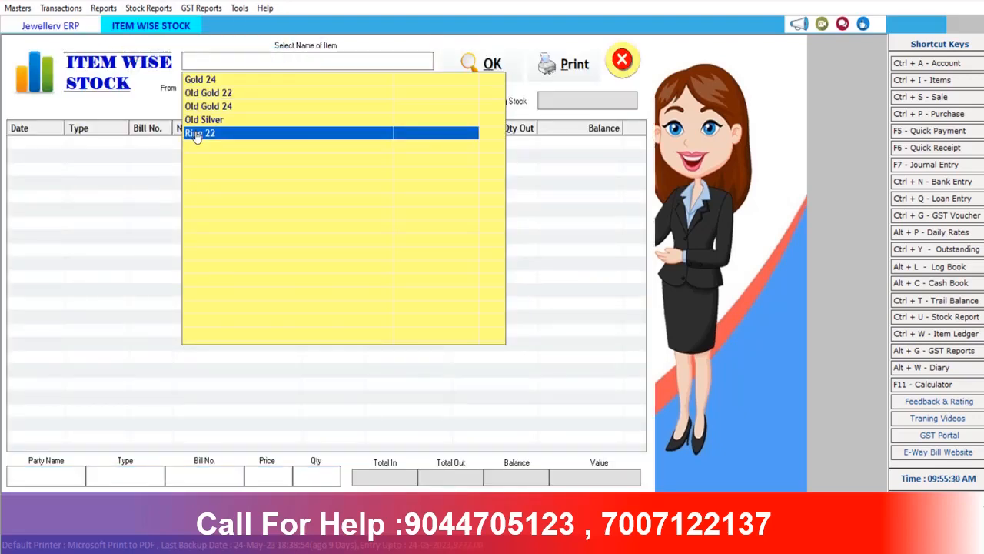
pyautogui.click(196, 135)
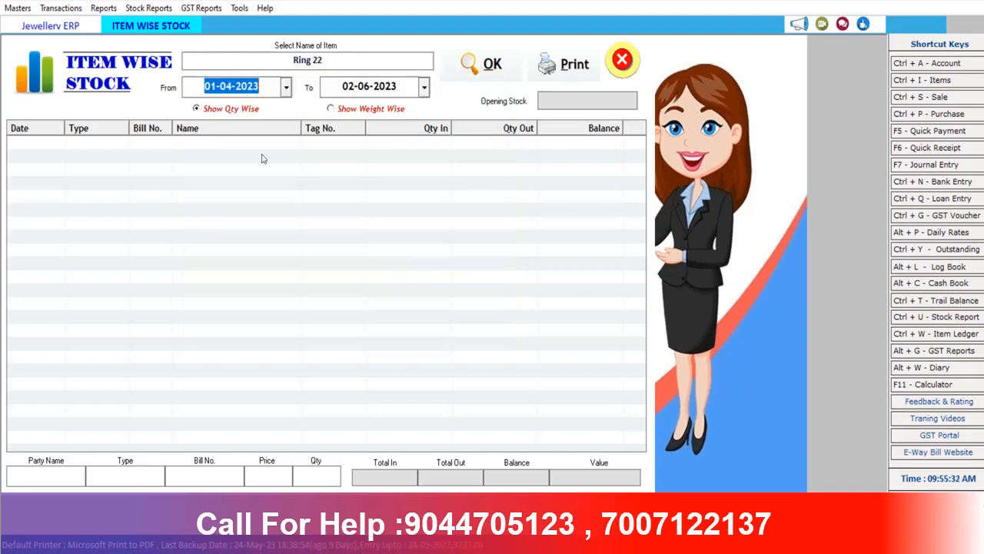
pyautogui.click(478, 72)
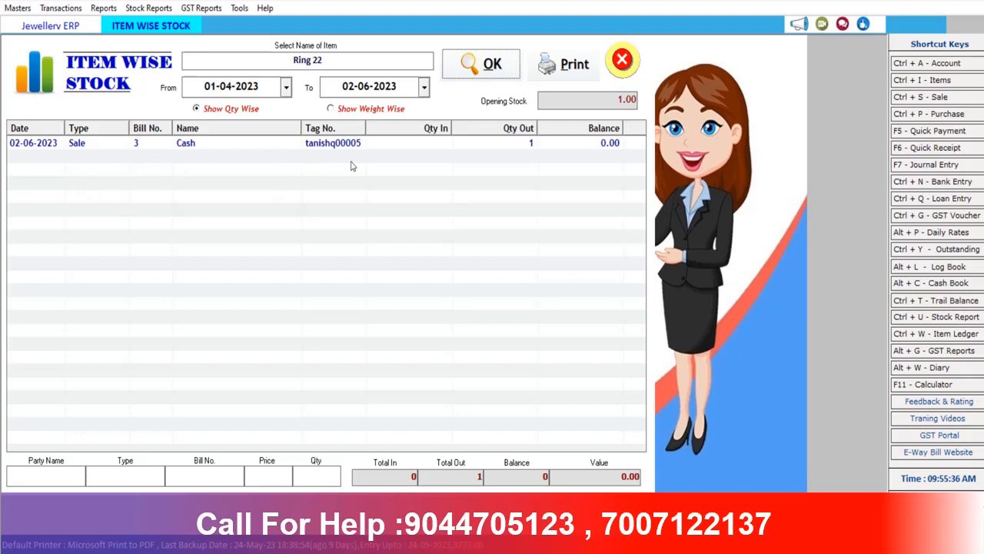
pyautogui.click(623, 61)
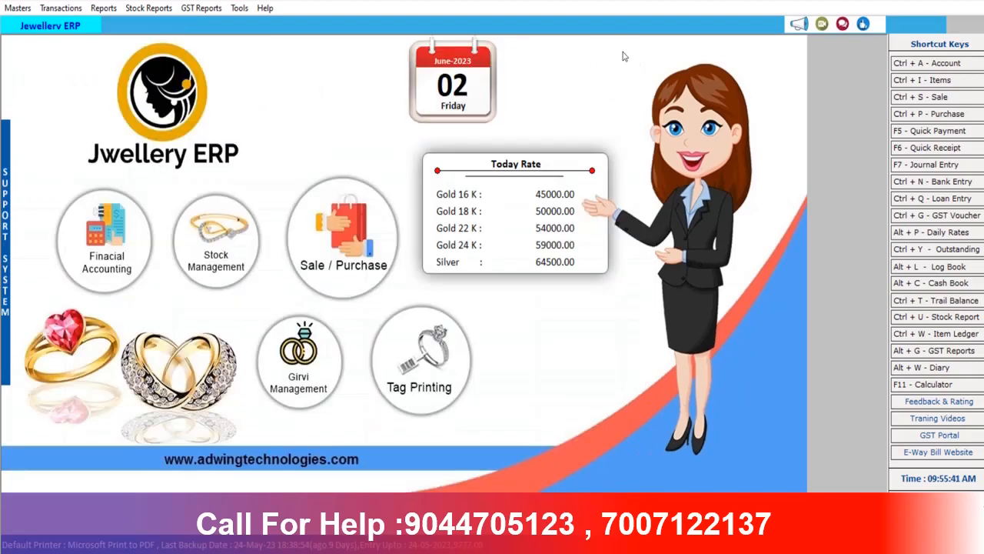
# Start a new Sale Return with Cash terms, Cash party, GST SERIES and bill number 1
pyautogui.click(73, 9)
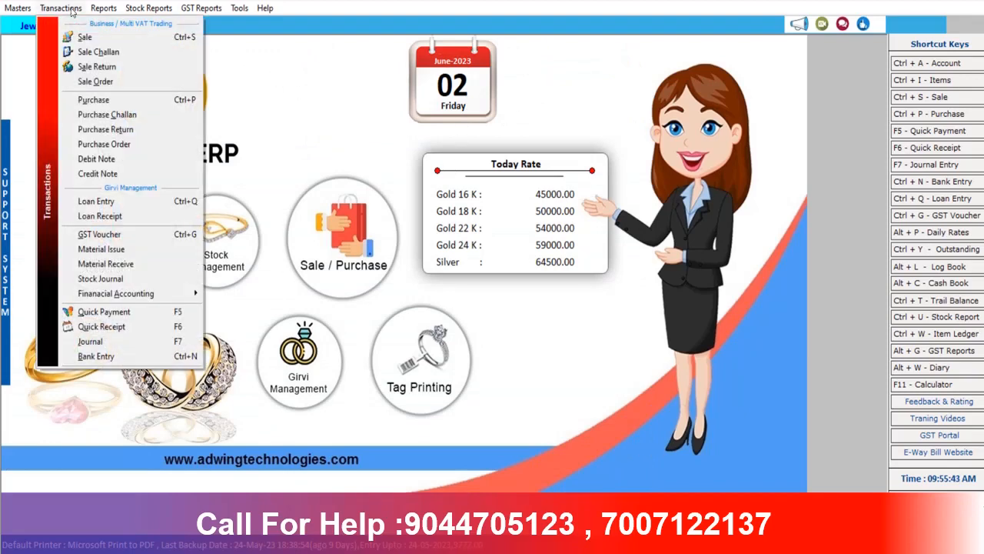
pyautogui.click(88, 70)
pyautogui.click(260, 59)
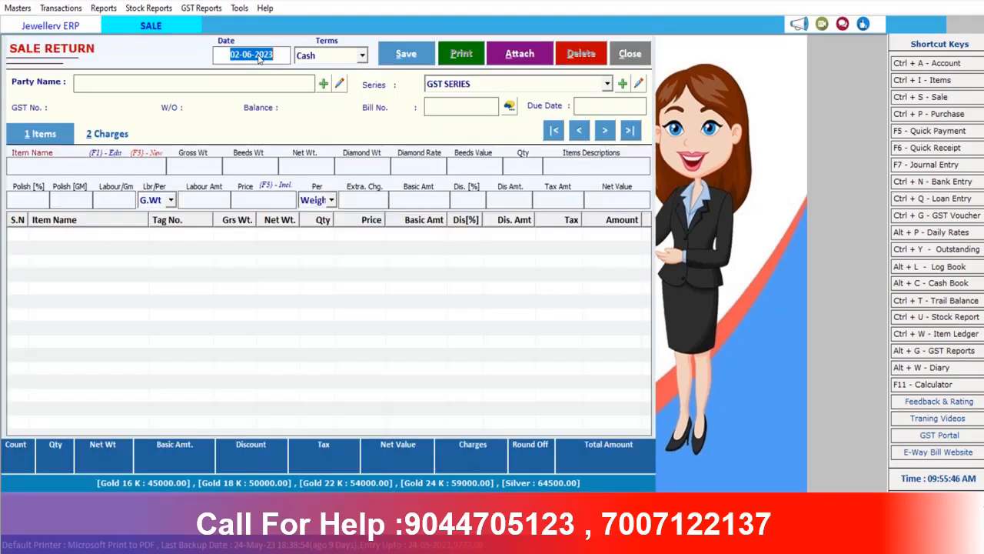
pyautogui.press('Return')
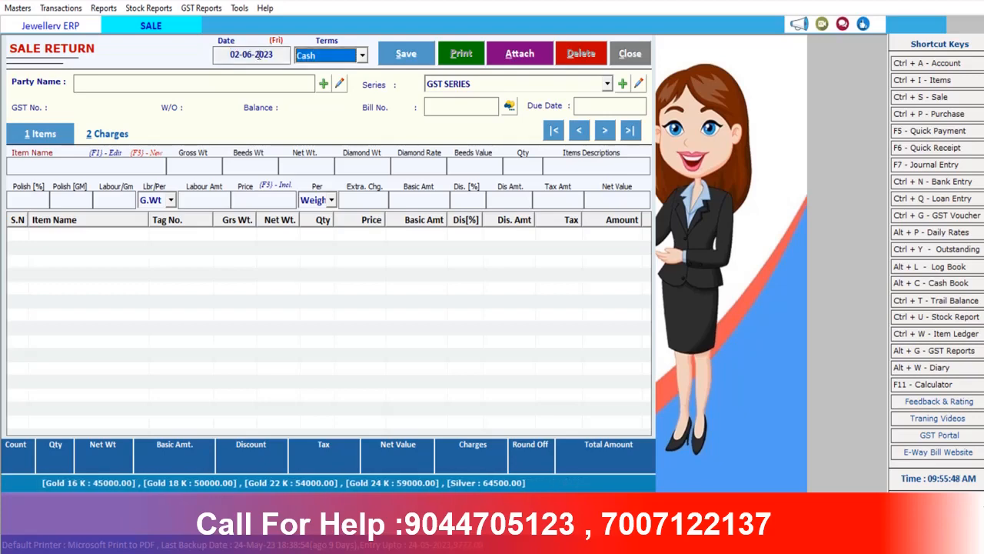
pyautogui.press('Return')
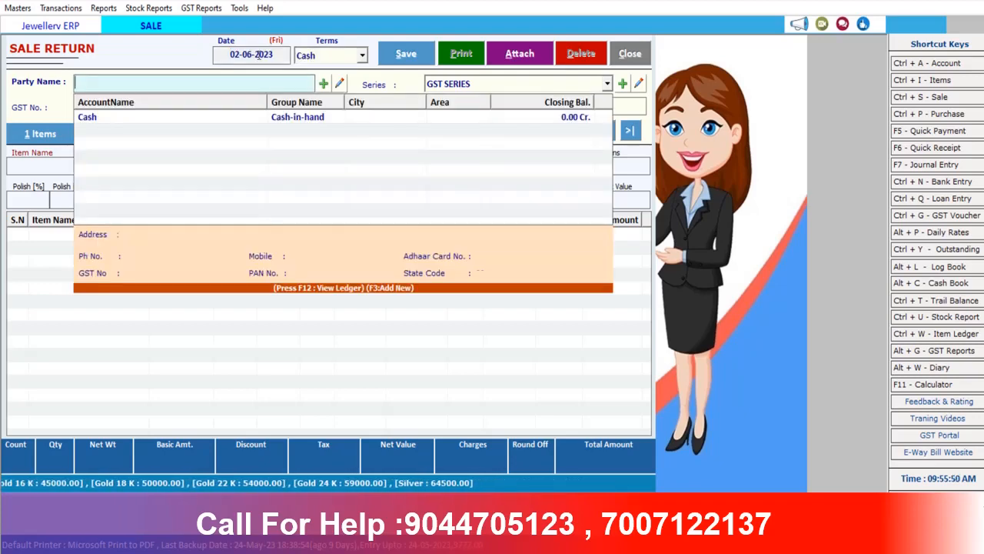
pyautogui.press('Down')
pyautogui.press('Return')
pyautogui.press('Return')
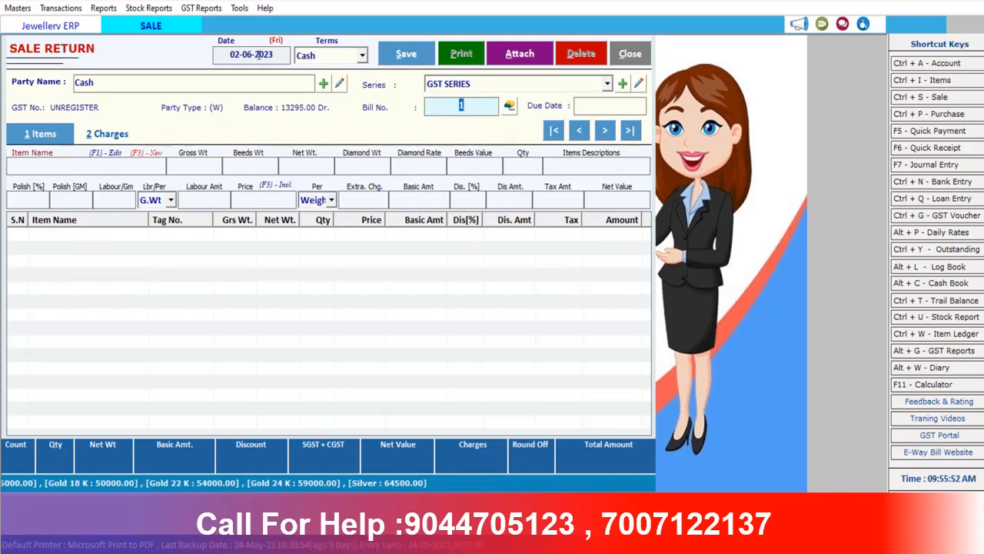
pyautogui.press('Return')
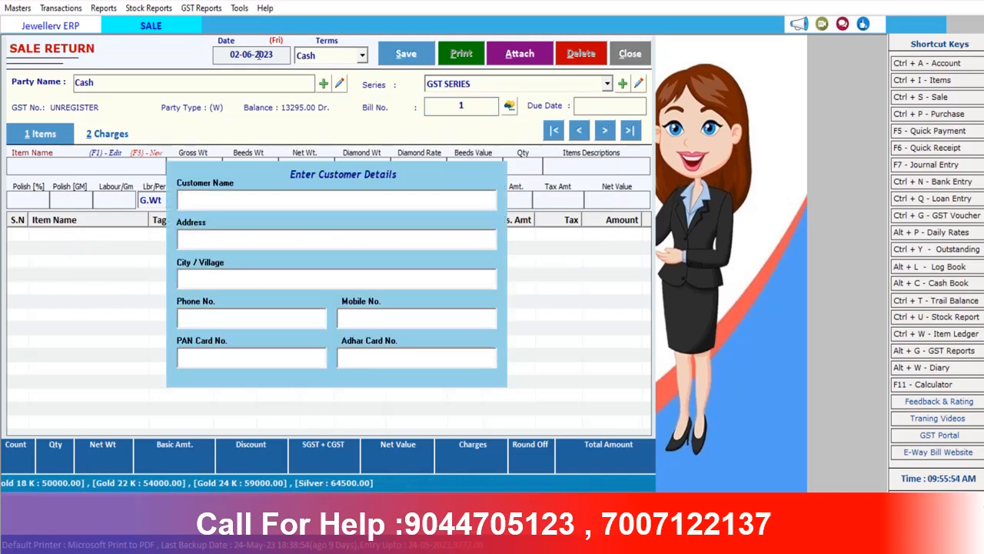
pyautogui.press('Return')
pyautogui.press('Return')
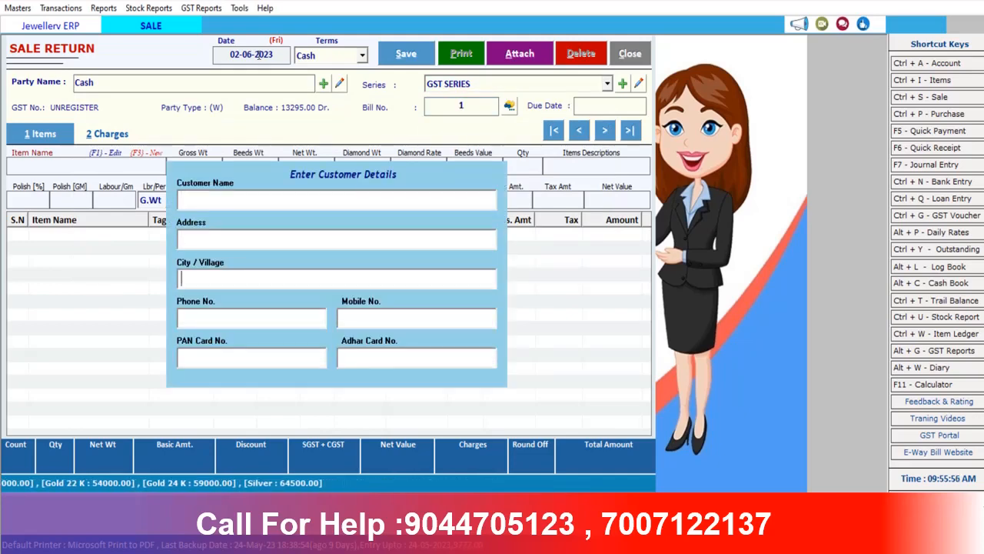
pyautogui.press('Return')
pyautogui.press('Return')
pyautogui.press('Return')
pyautogui.press('Return')
pyautogui.press('Return')
pyautogui.press('Down')
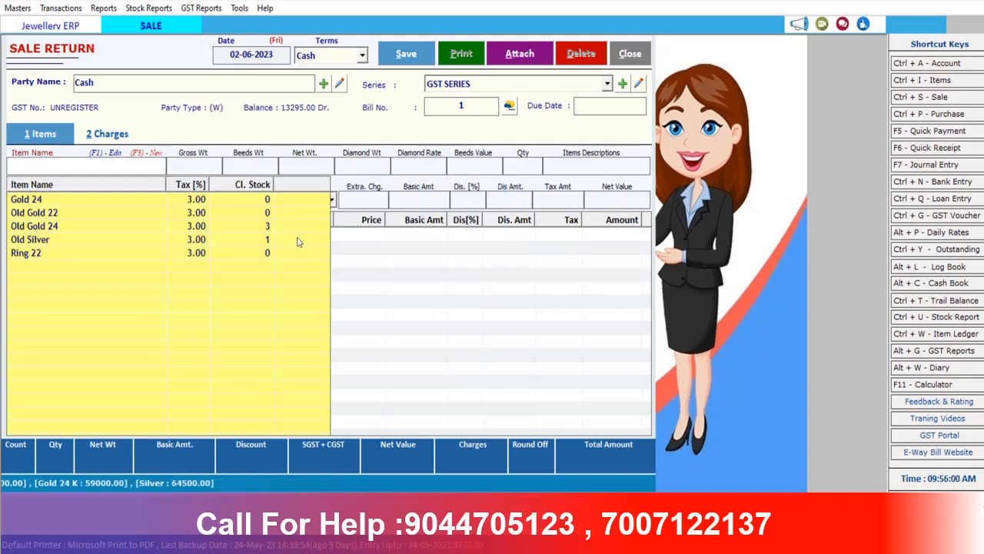
# Add Ring 22 with tag tanishq00005, accepting its weight, polish and labour values
pyautogui.click(29, 253)
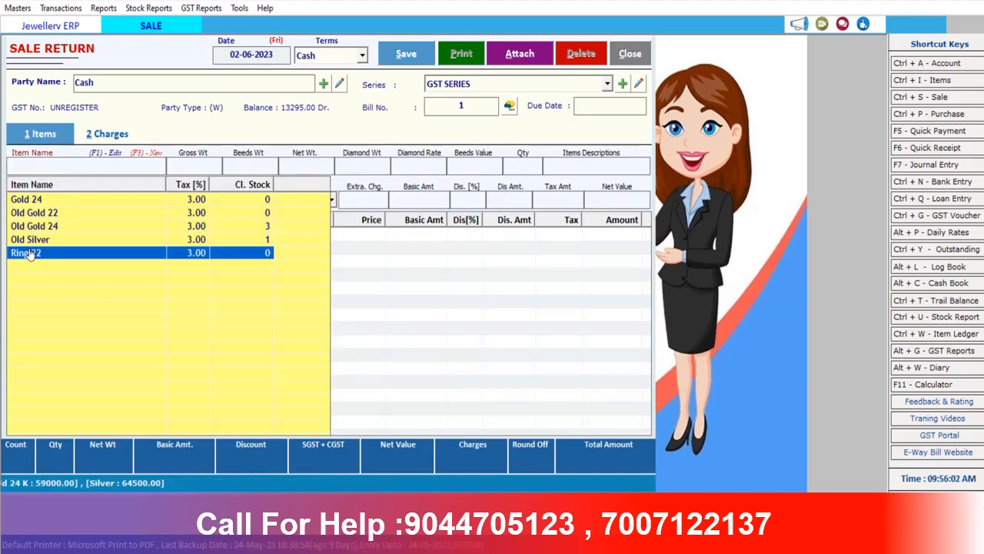
pyautogui.doubleClick(29, 253)
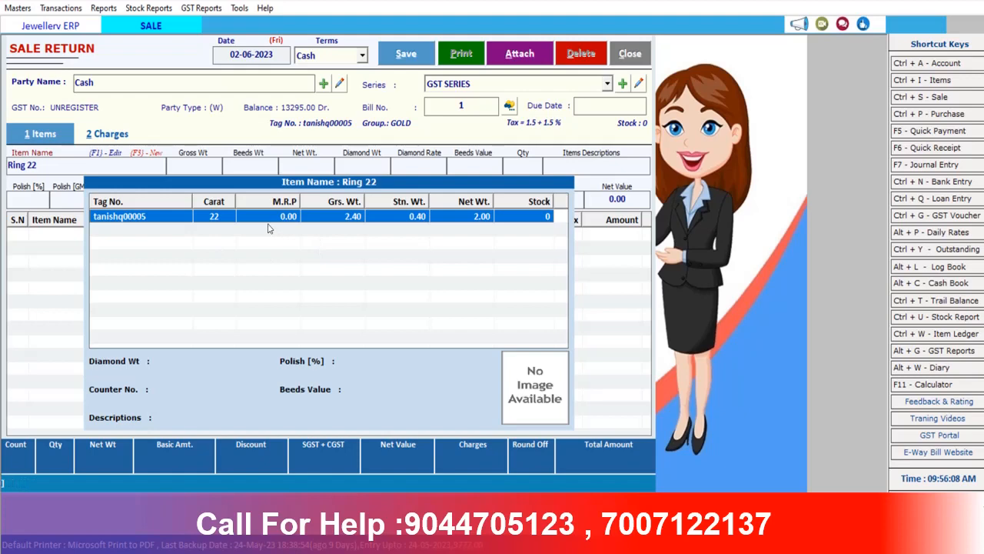
pyautogui.doubleClick(149, 219)
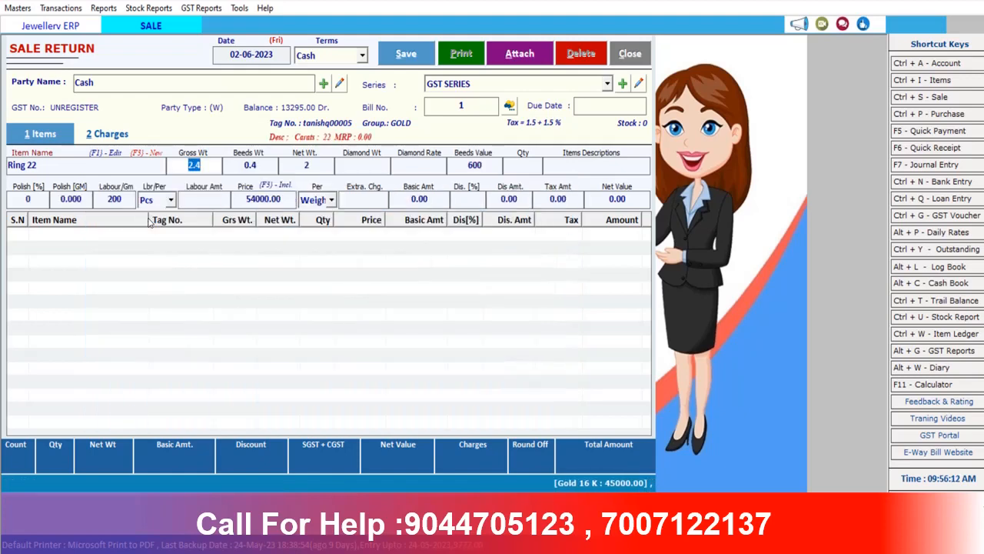
pyautogui.press('Return')
pyautogui.press('Return')
pyautogui.press('Return')
pyautogui.press('Return')
pyautogui.press('Return')
pyautogui.press('Return')
pyautogui.press('Return')
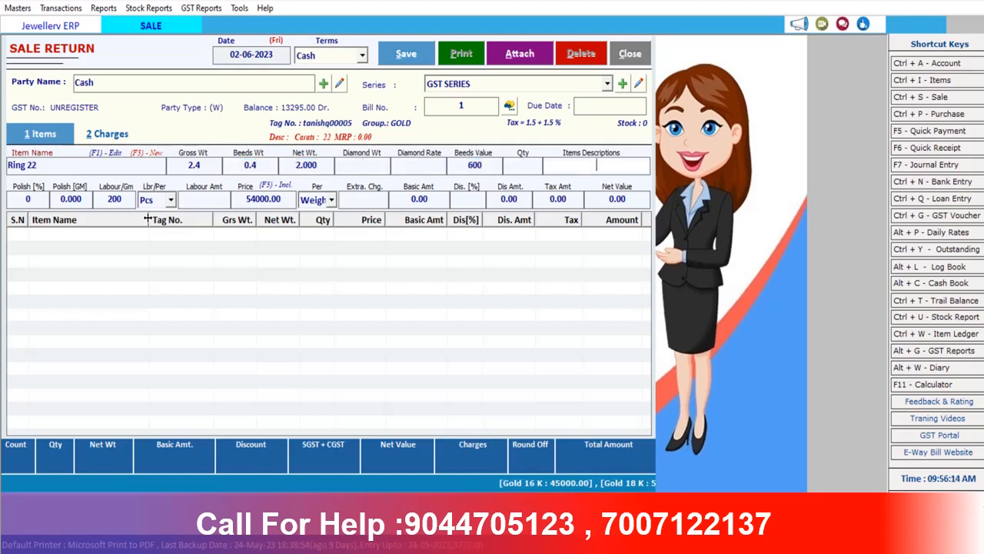
pyautogui.press('Return')
pyautogui.press('Return')
pyautogui.press('Return')
pyautogui.press('Return')
pyautogui.press('Return')
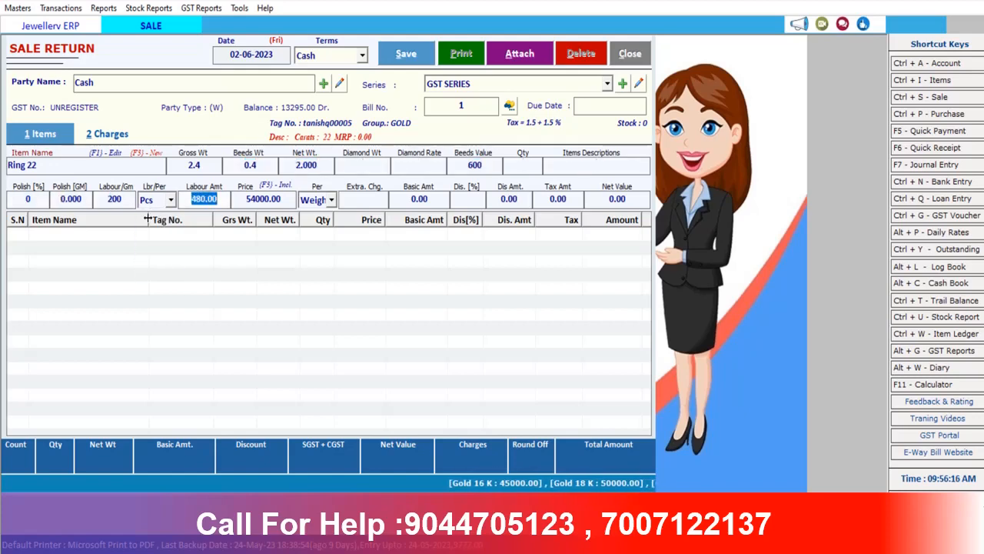
pyautogui.press('Return')
pyautogui.press('Return')
pyautogui.press('Return')
pyautogui.press('Return')
pyautogui.press('Return')
pyautogui.press('Return')
pyautogui.press('Return')
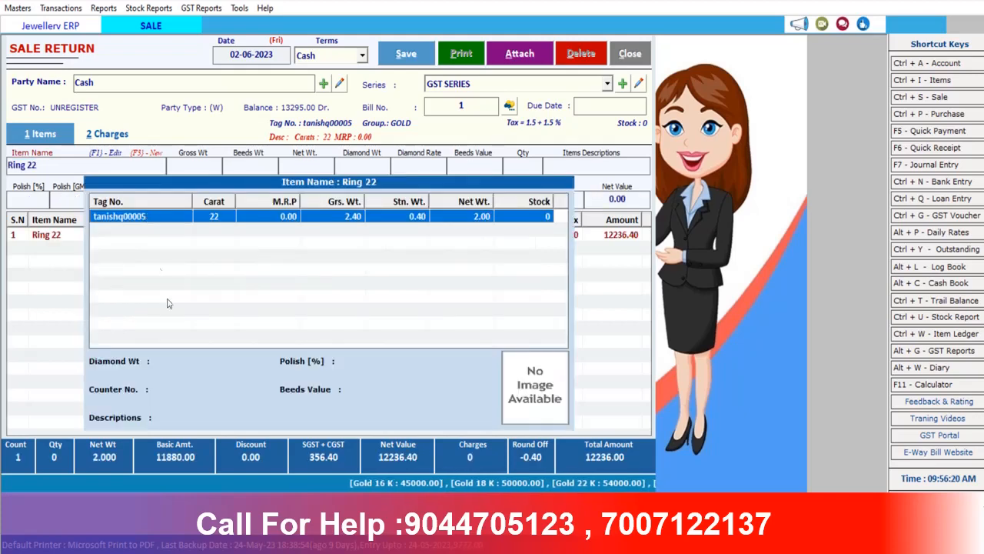
pyautogui.click(601, 344)
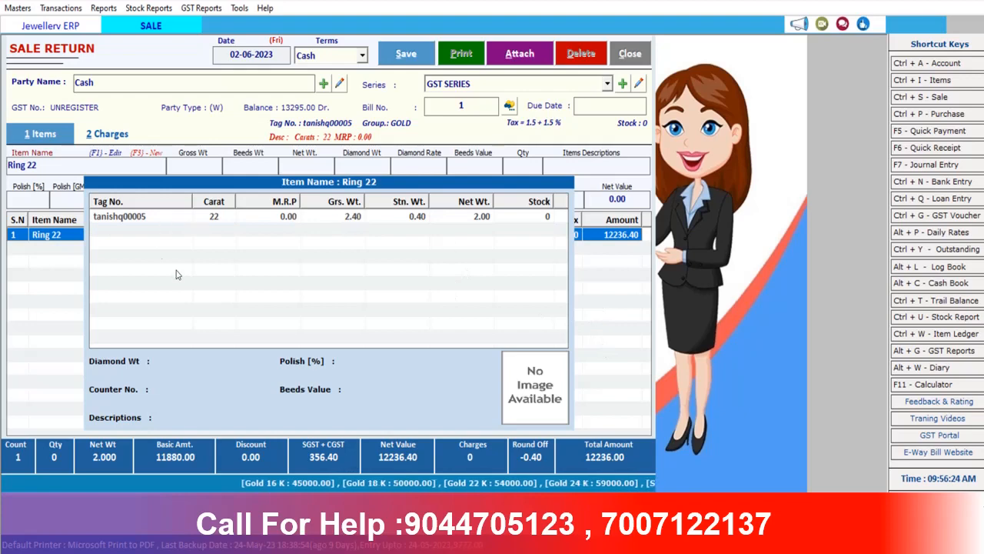
pyautogui.click(131, 217)
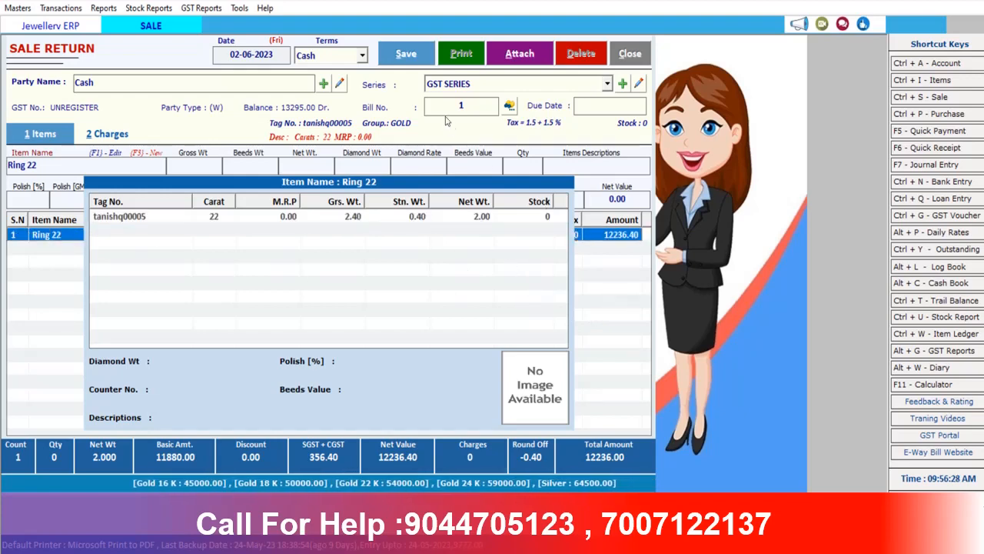
# Save the 12236.00 sale return without printing and close the form
pyautogui.click(413, 55)
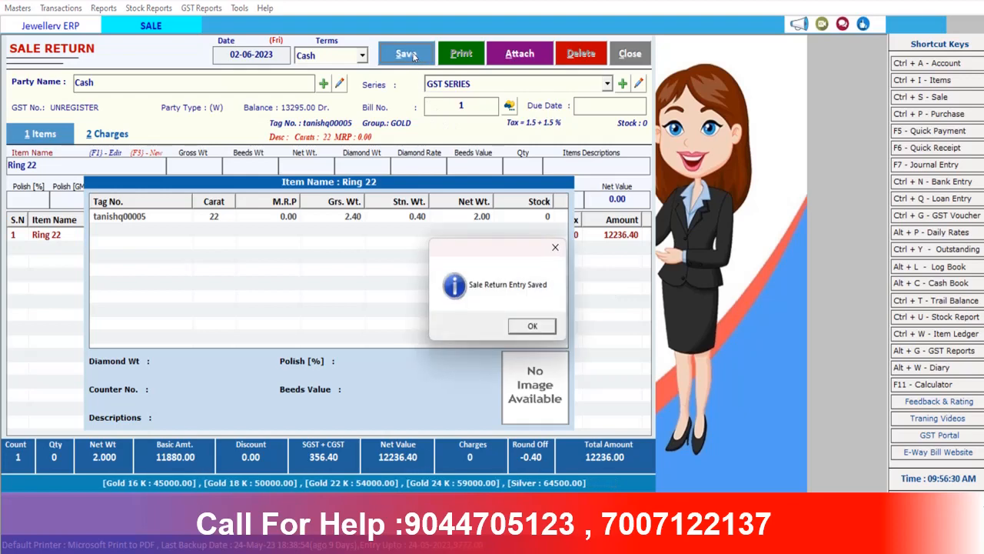
pyautogui.click(531, 326)
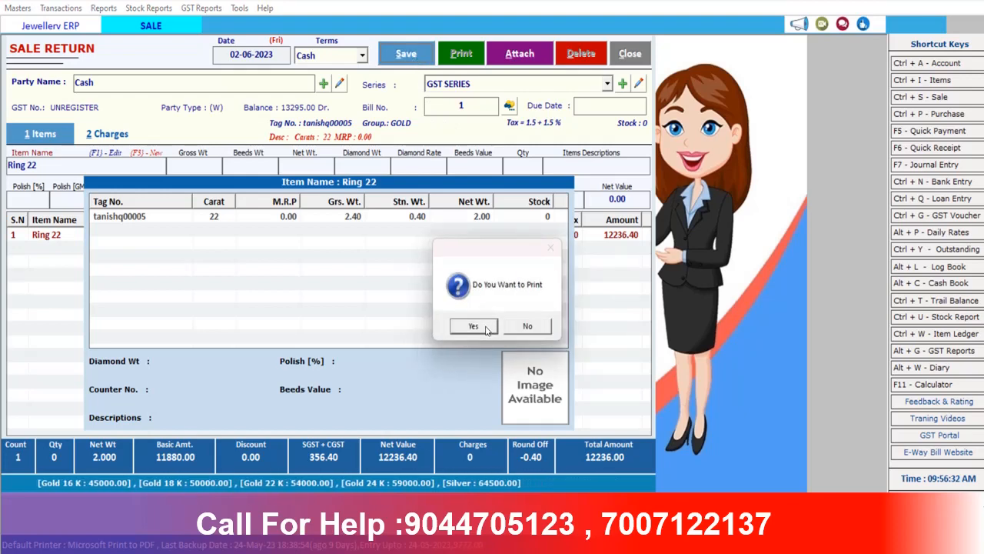
pyautogui.click(528, 326)
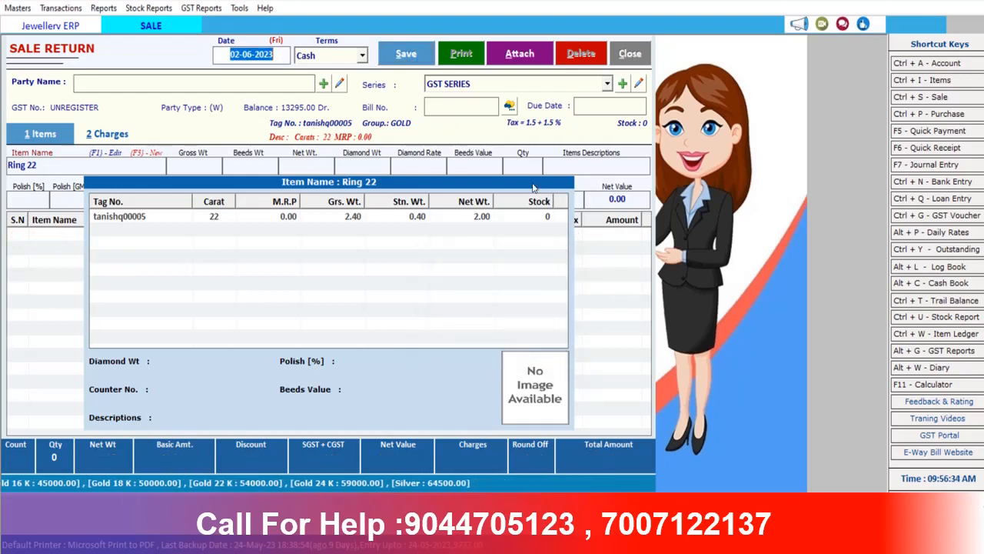
pyautogui.click(631, 54)
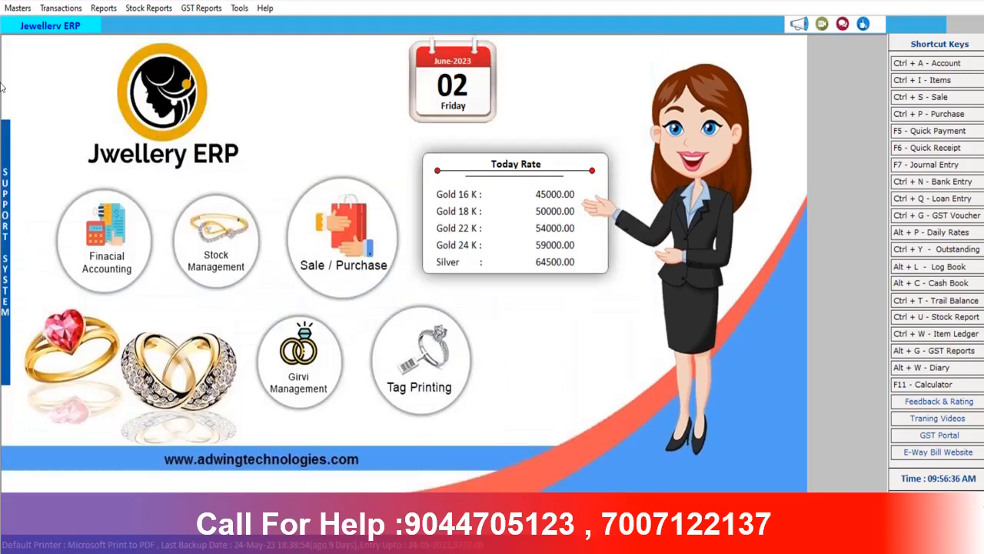
# Create a new Loan Entry from the loan register with slip number 1 dated 02-06-2023
pyautogui.click(61, 8)
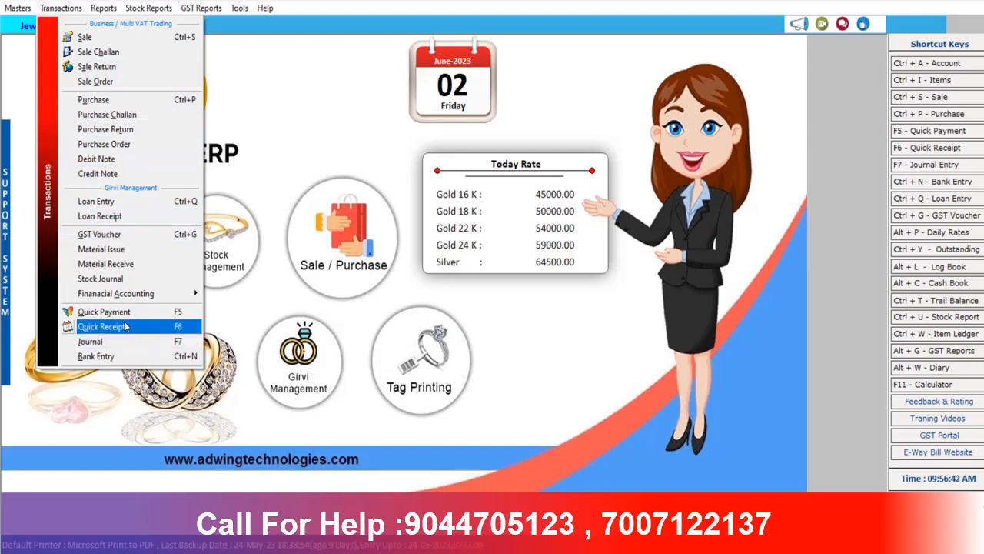
pyautogui.click(96, 202)
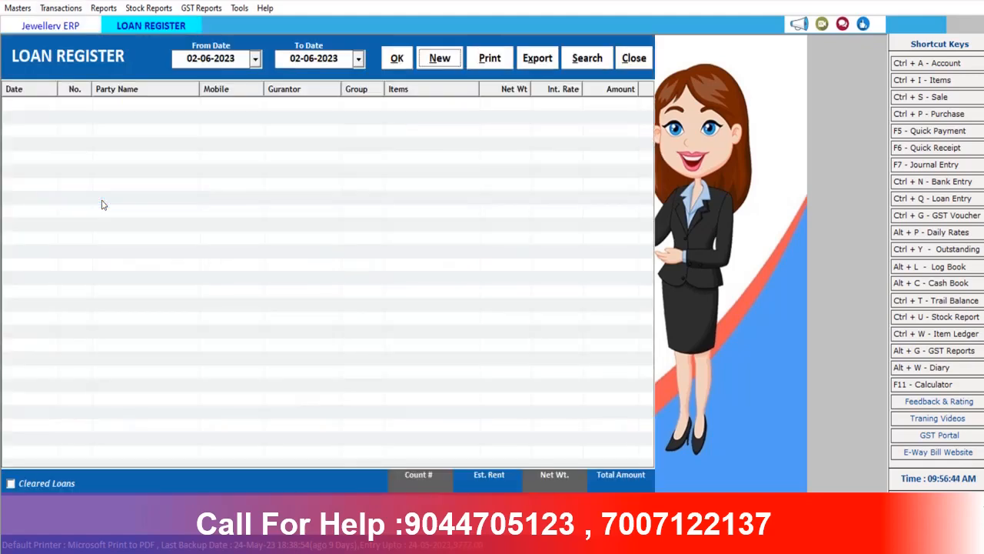
pyautogui.click(436, 59)
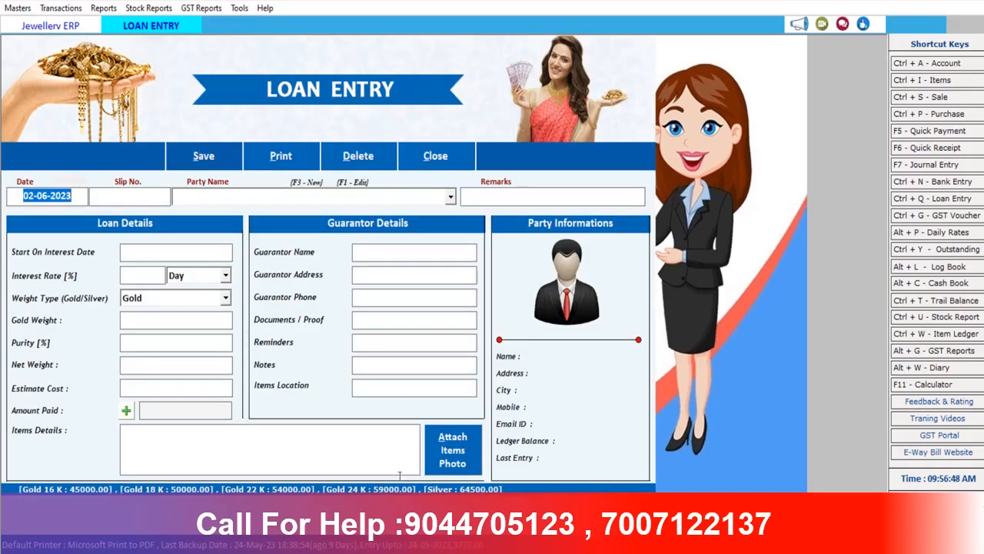
pyautogui.click(98, 198)
pyautogui.press('Return')
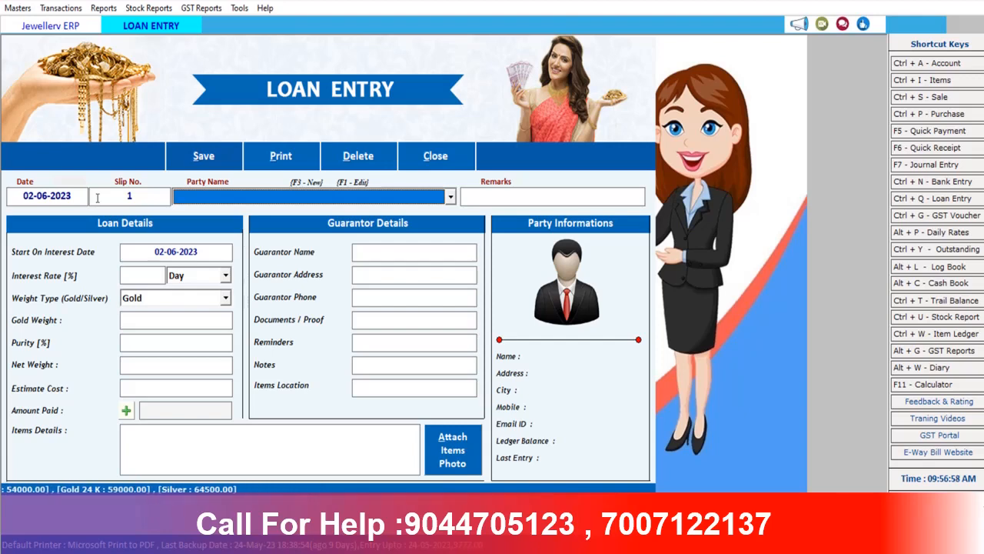
# Create and save a new party account named 'Raj Jwellers' for the loan
pyautogui.press('F3')
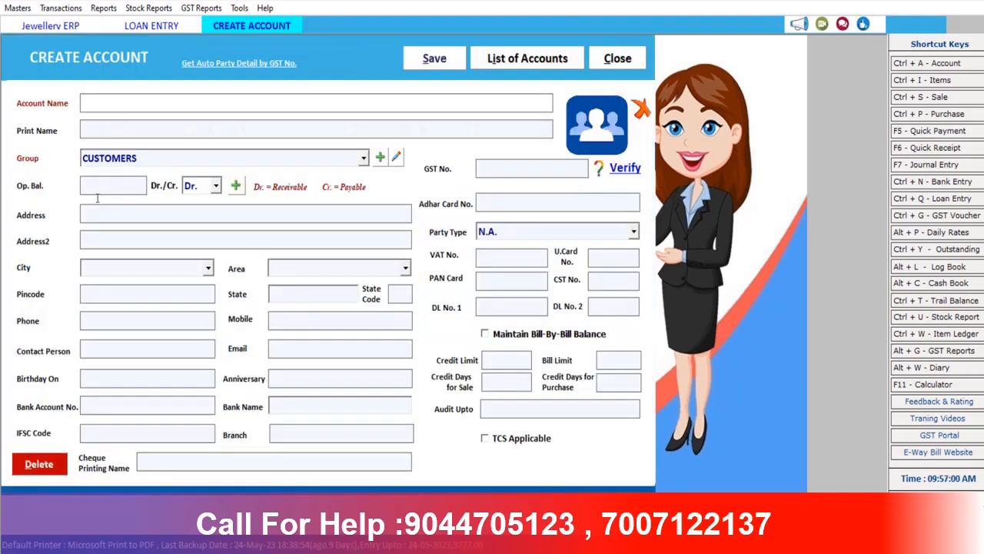
pyautogui.write('raj jwell')
pyautogui.press('Return')
pyautogui.press('Return')
pyautogui.press('Return')
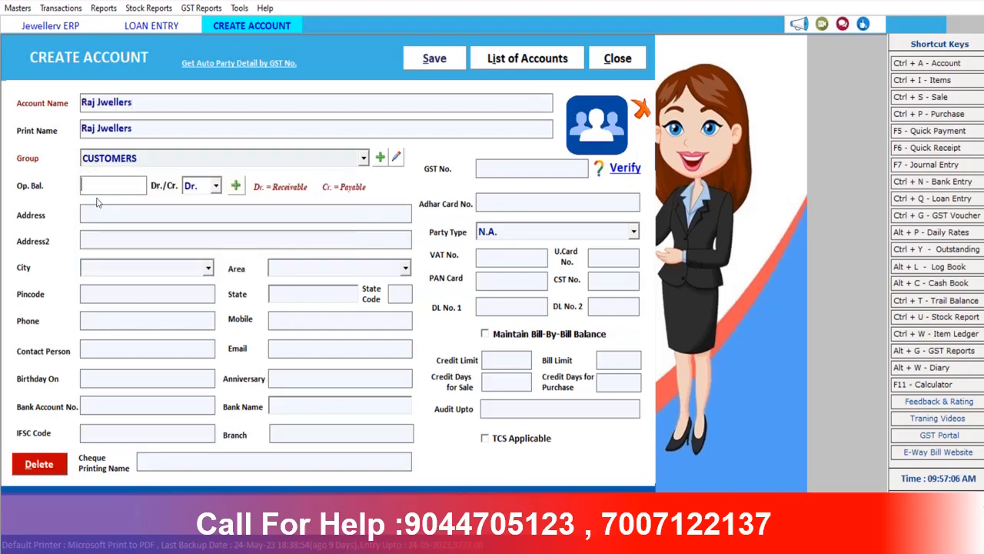
pyautogui.click(451, 66)
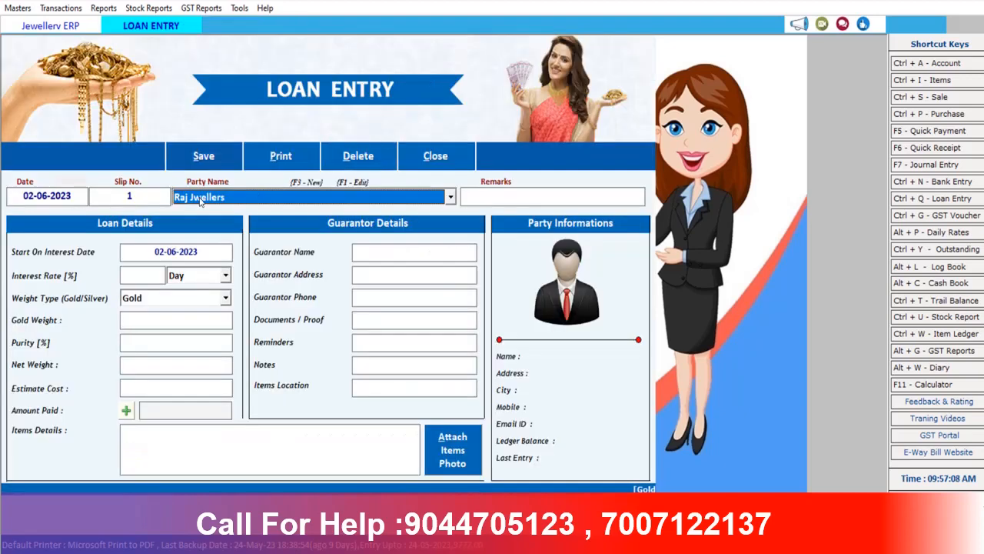
# Confirm Raj Jwellers as the party and set interest to 2% per month
pyautogui.press('Return')
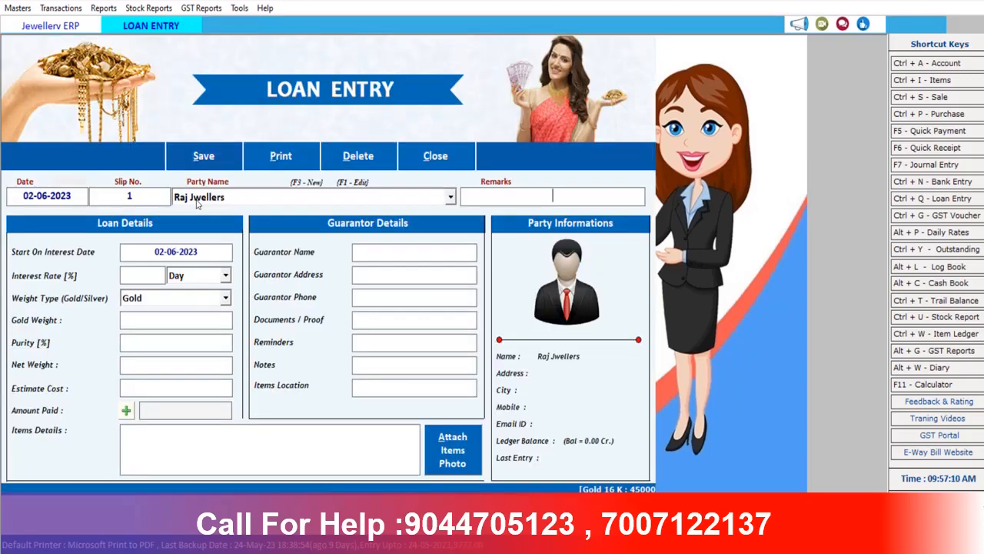
pyautogui.press('Return')
pyautogui.press('Return')
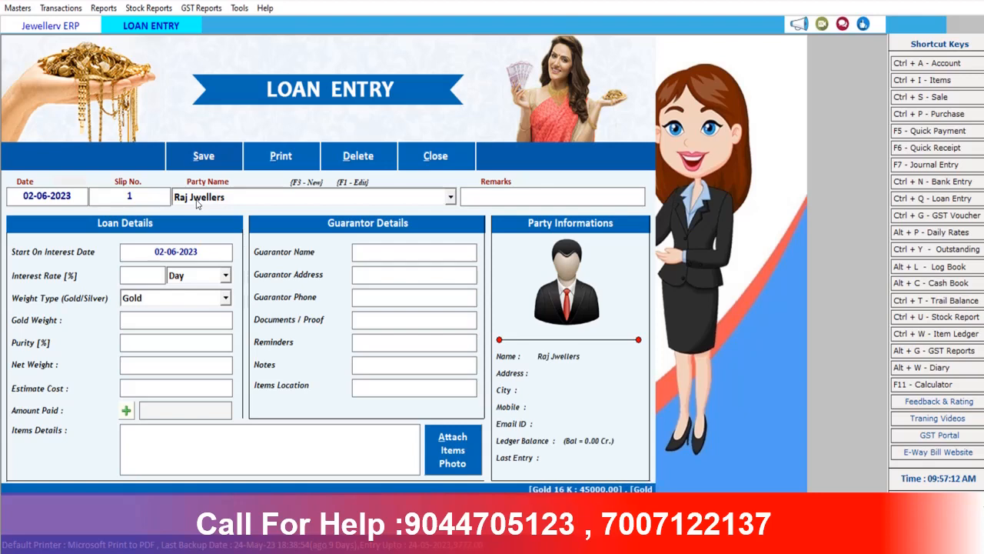
pyautogui.write('2')
pyautogui.press('Return')
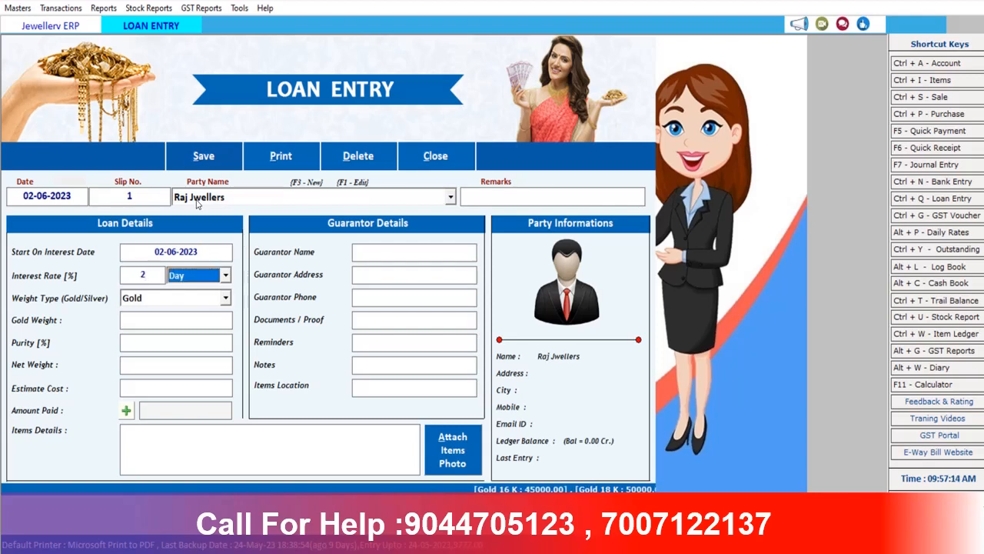
pyautogui.press('Down')
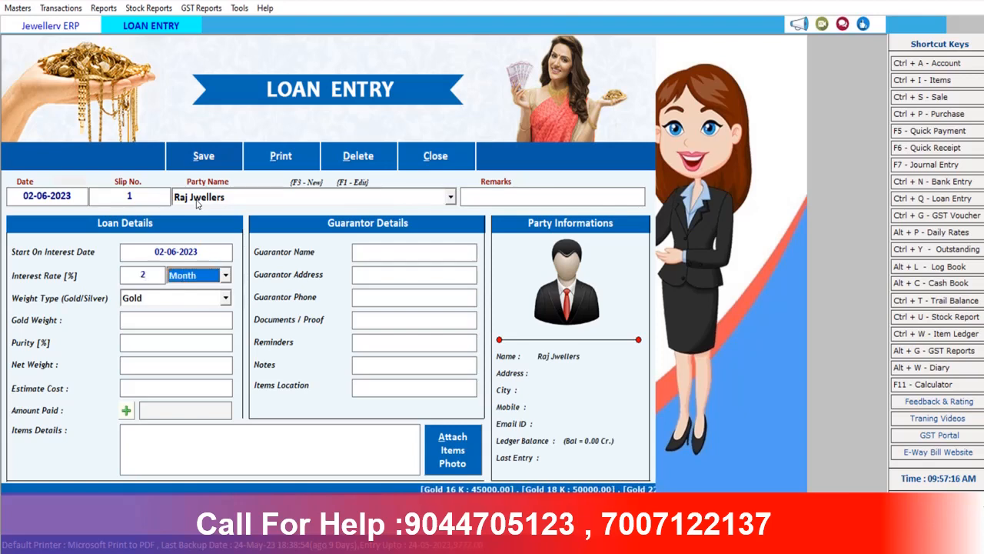
pyautogui.press('Return')
# Keep Gold, enter weight 5 and purity 22, giving 1.100 net weight and 6490.00 estimate
pyautogui.press('Return')
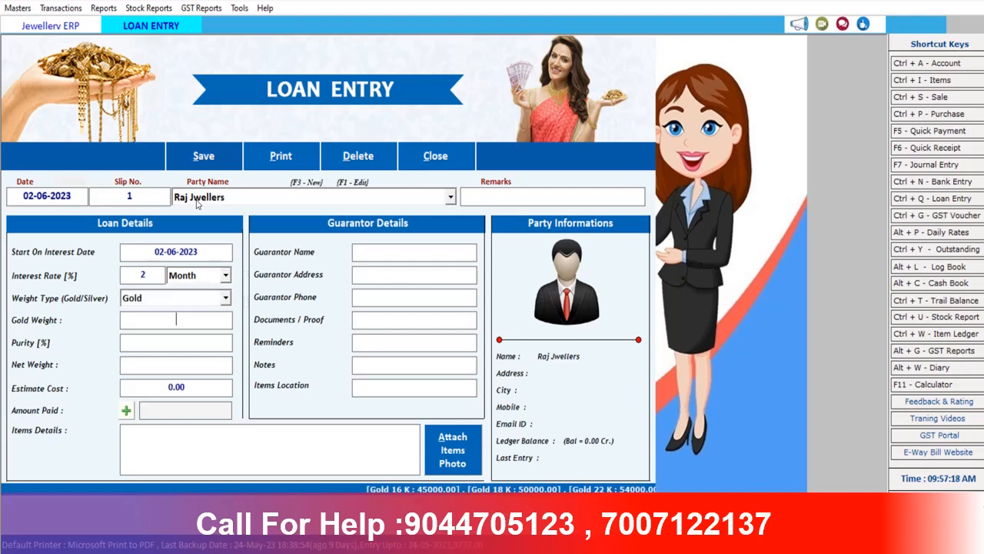
pyautogui.write('5')
pyautogui.press('Return')
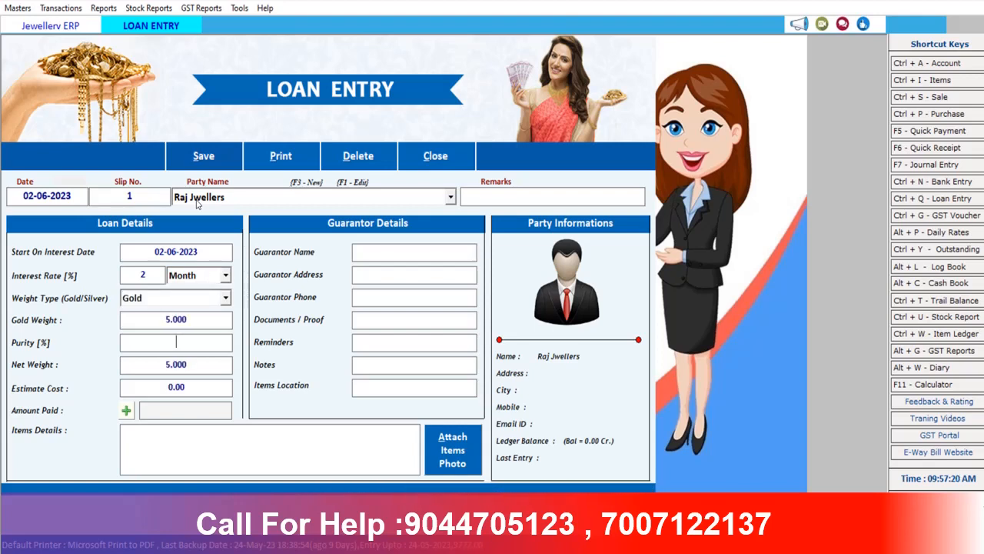
pyautogui.write('22')
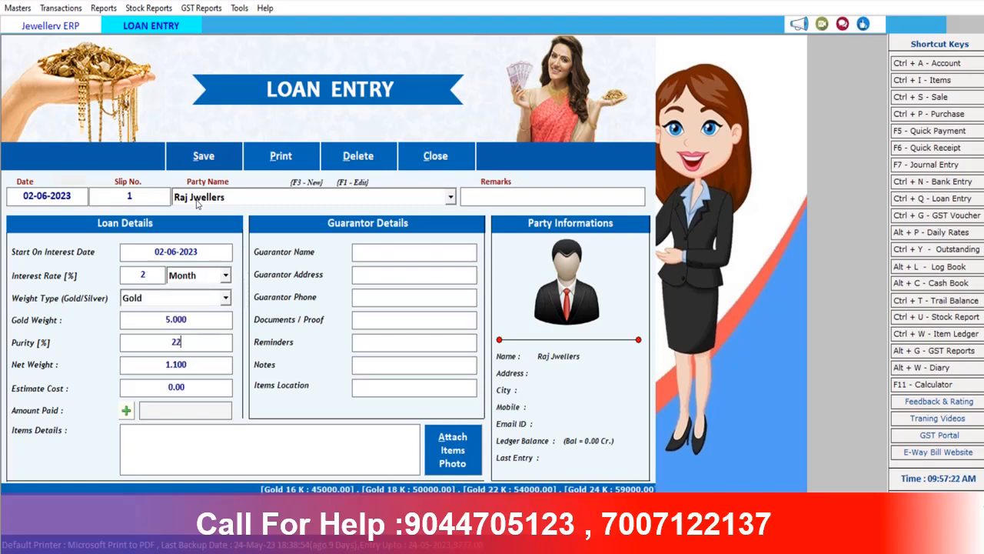
pyautogui.press('Return')
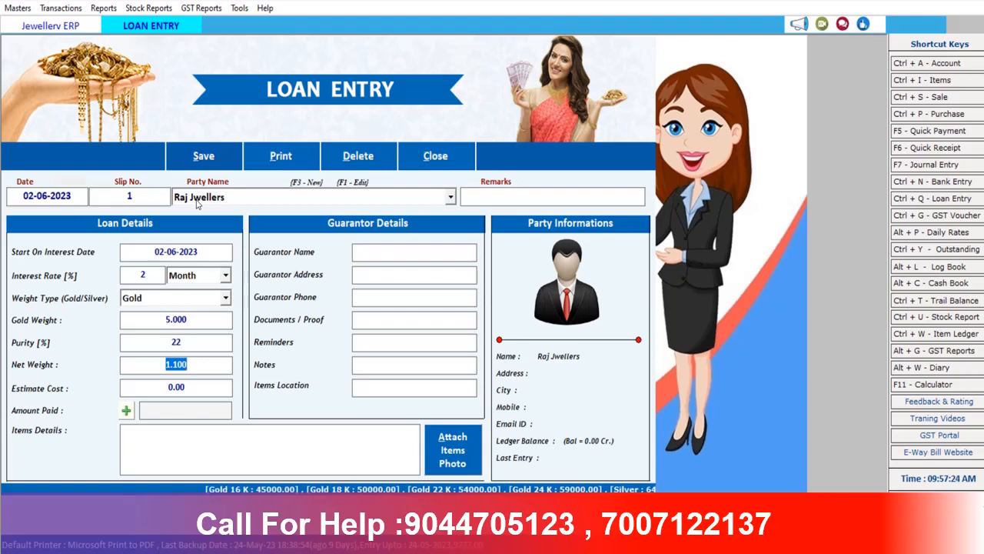
pyautogui.press('Return')
pyautogui.press('Return')
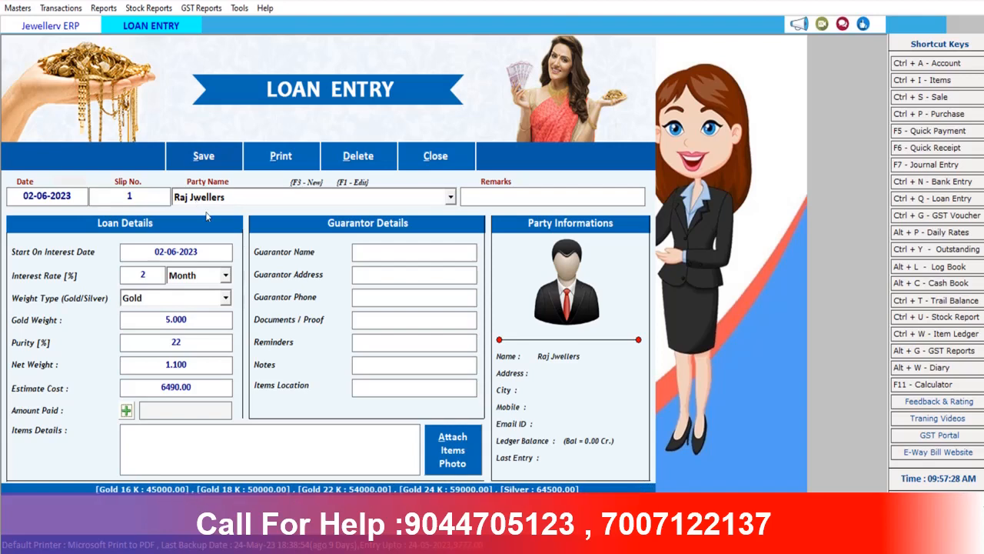
pyautogui.click(126, 411)
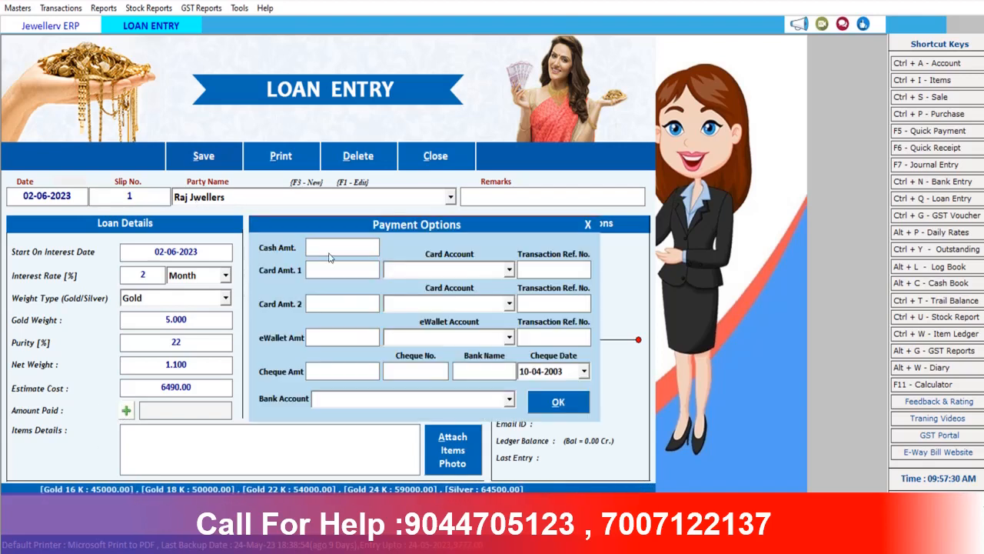
# Record a 5000 cash payment so Amount Paid shows 5000.00
pyautogui.write('5000')
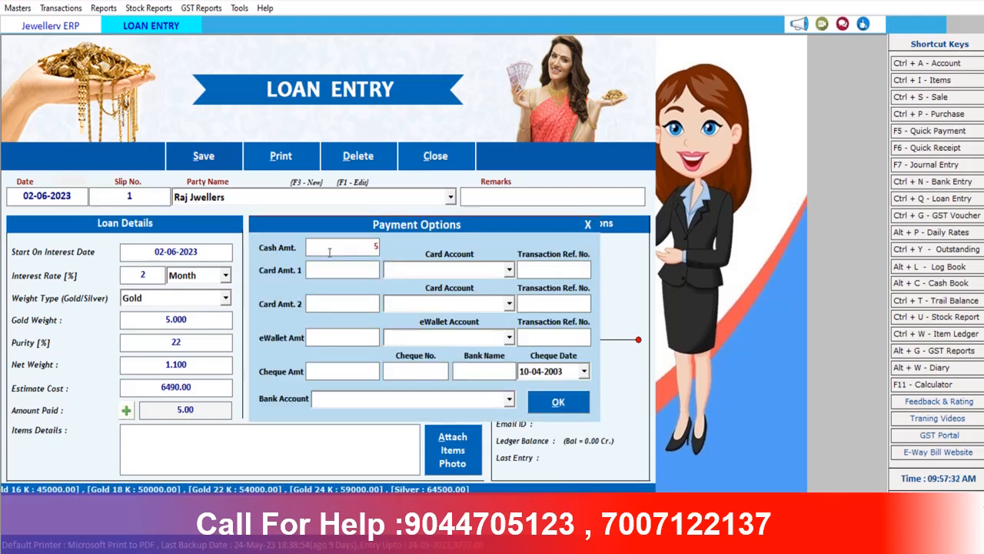
pyautogui.press('Return')
pyautogui.press('Return')
pyautogui.press('Return')
pyautogui.press('Return')
pyautogui.press('Return')
pyautogui.press('Return')
pyautogui.press('Return')
pyautogui.press('Return')
pyautogui.press('Return')
pyautogui.press('Return')
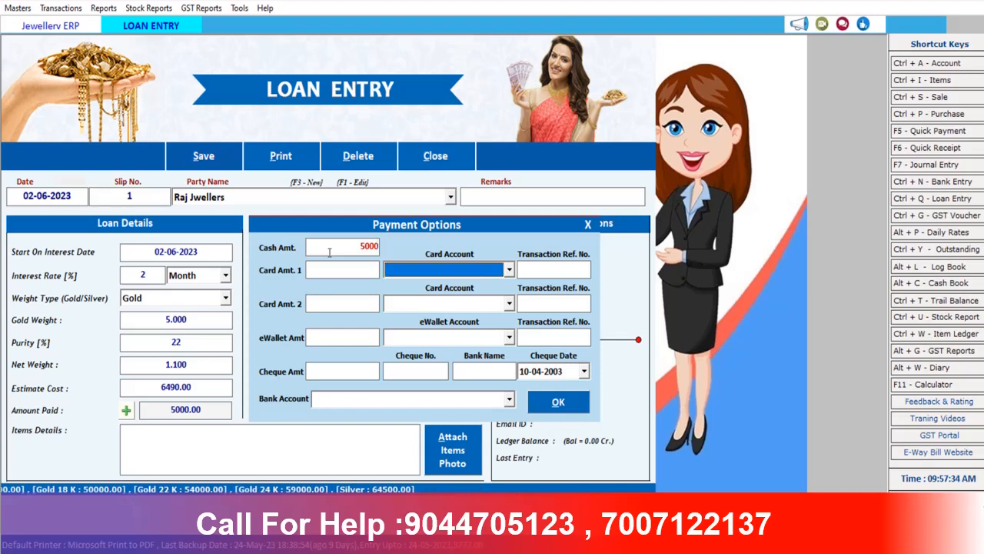
pyautogui.press('Return')
pyautogui.press('Return')
pyautogui.press('Return')
pyautogui.press('Return')
pyautogui.press('Return')
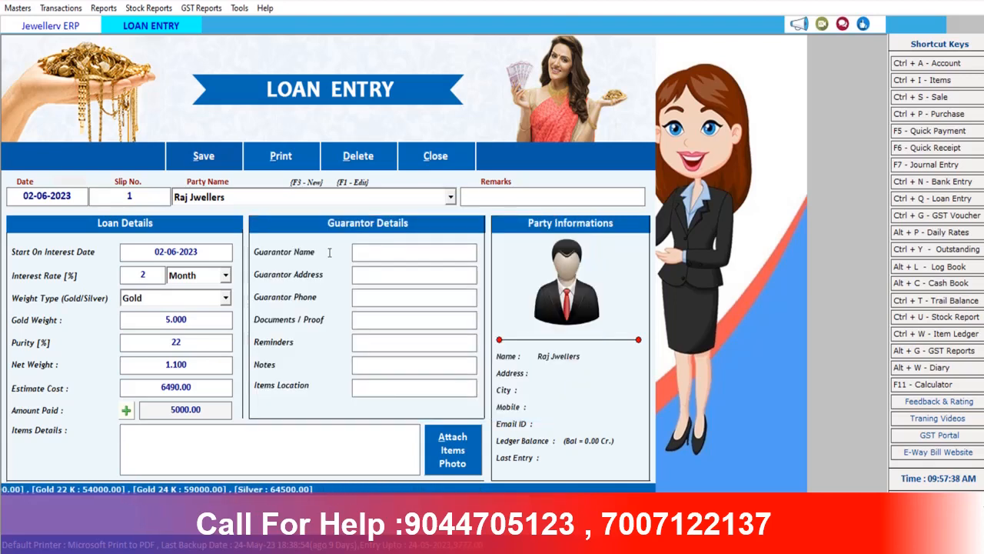
# Enter a guarantor name, save and print the loan entry, close it, and open Reports > Account Books
pyautogui.click(269, 431)
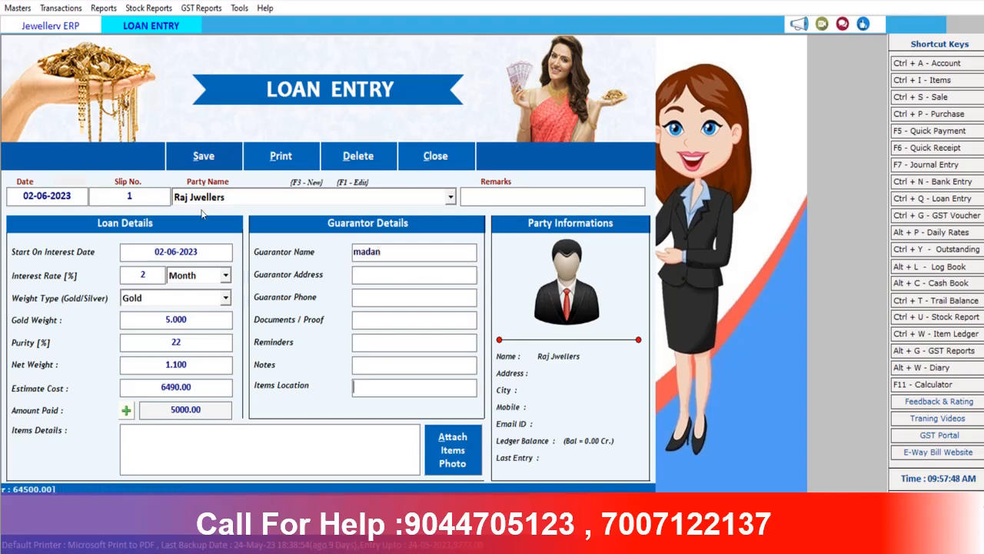
pyautogui.hotkey('alt', 's')
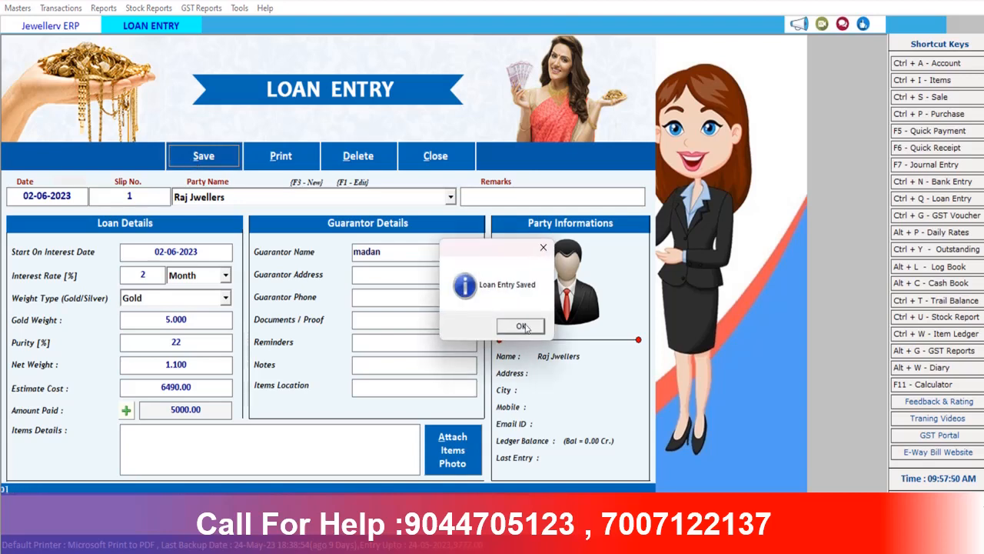
pyautogui.click(522, 327)
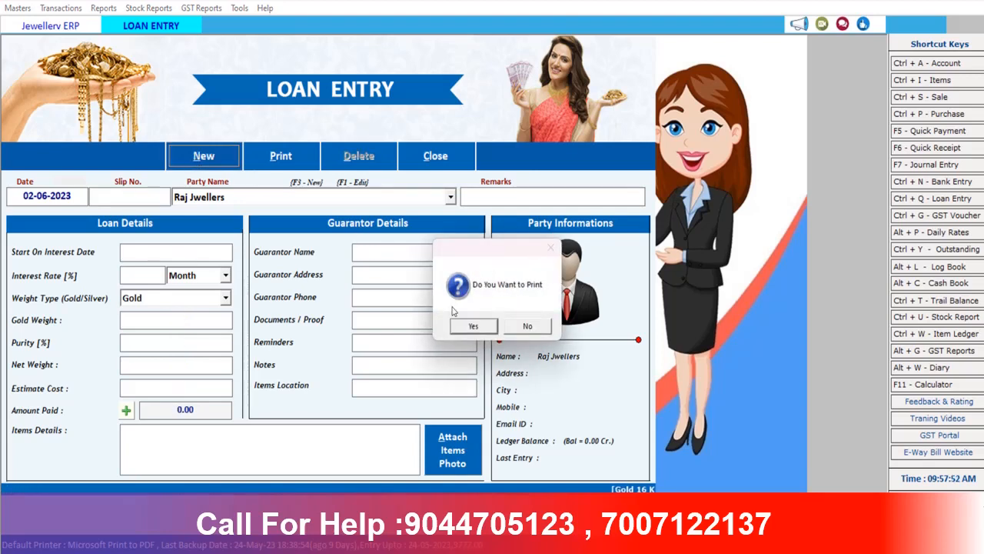
pyautogui.click(472, 326)
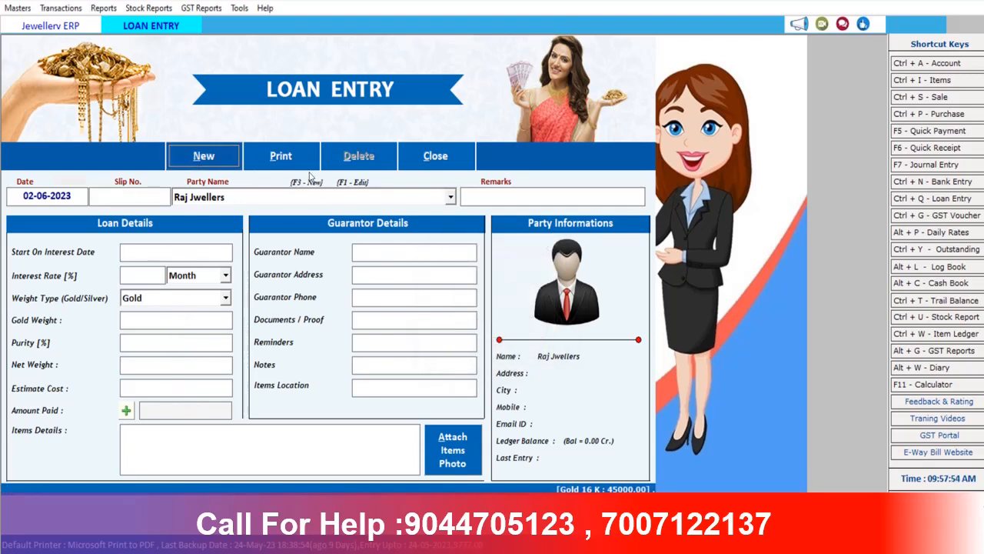
pyautogui.click(436, 156)
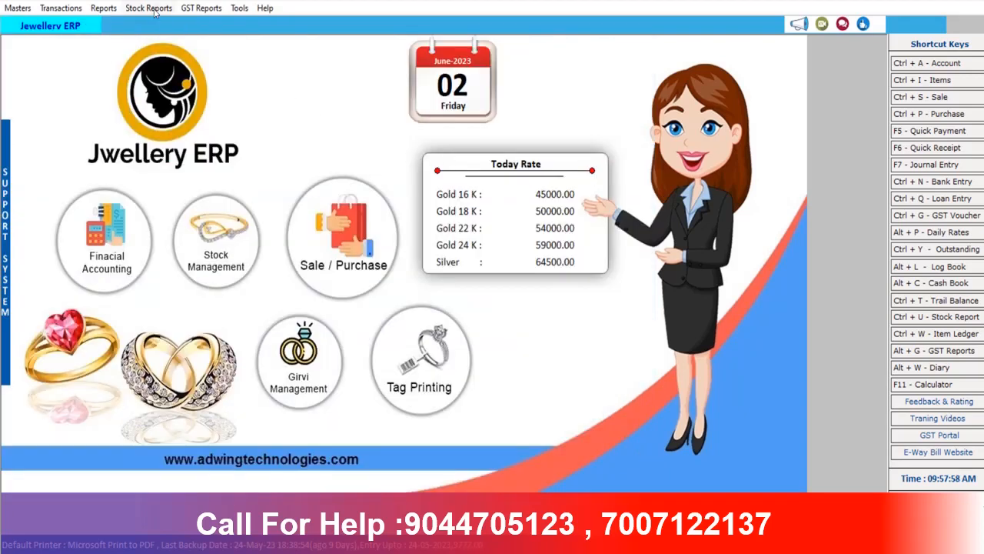
pyautogui.click(104, 9)
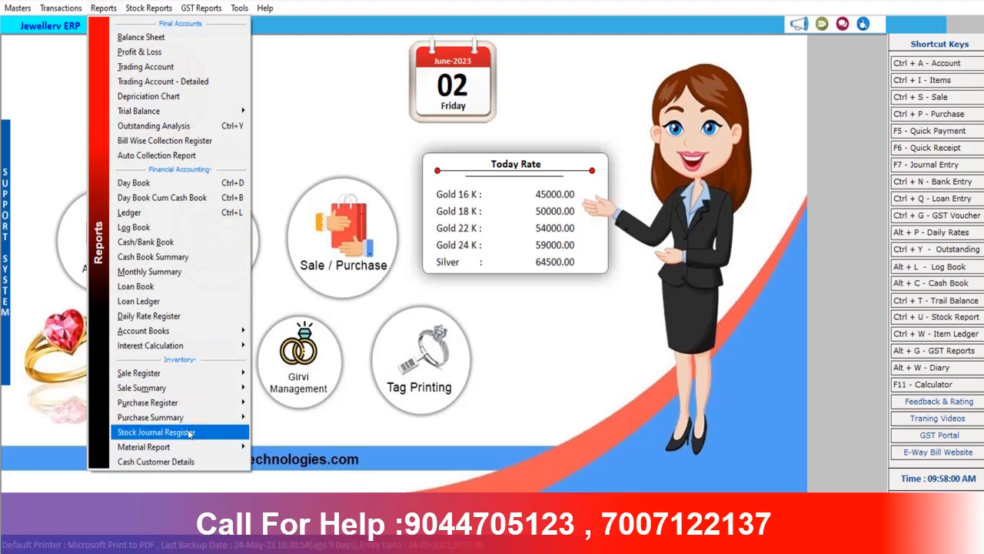
pyautogui.moveTo(167, 335)
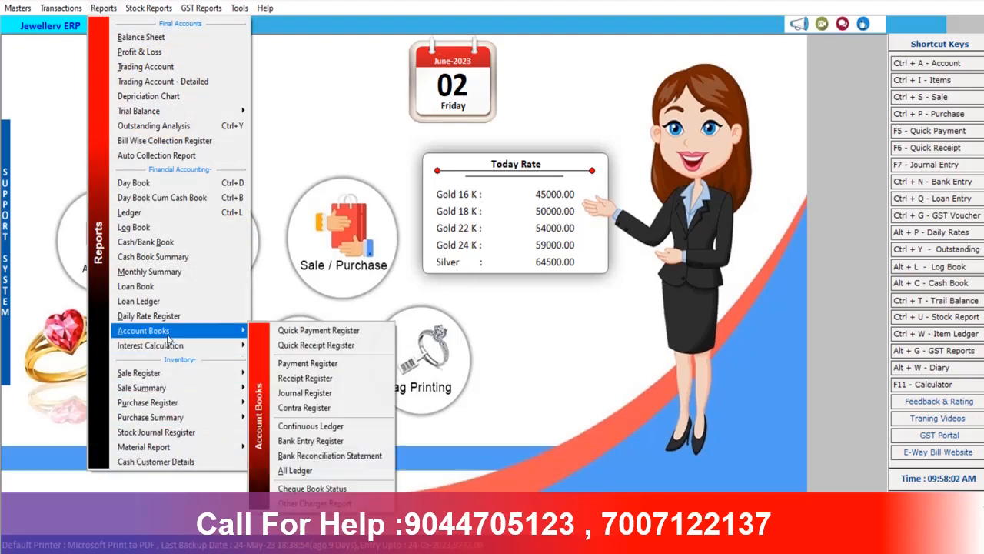